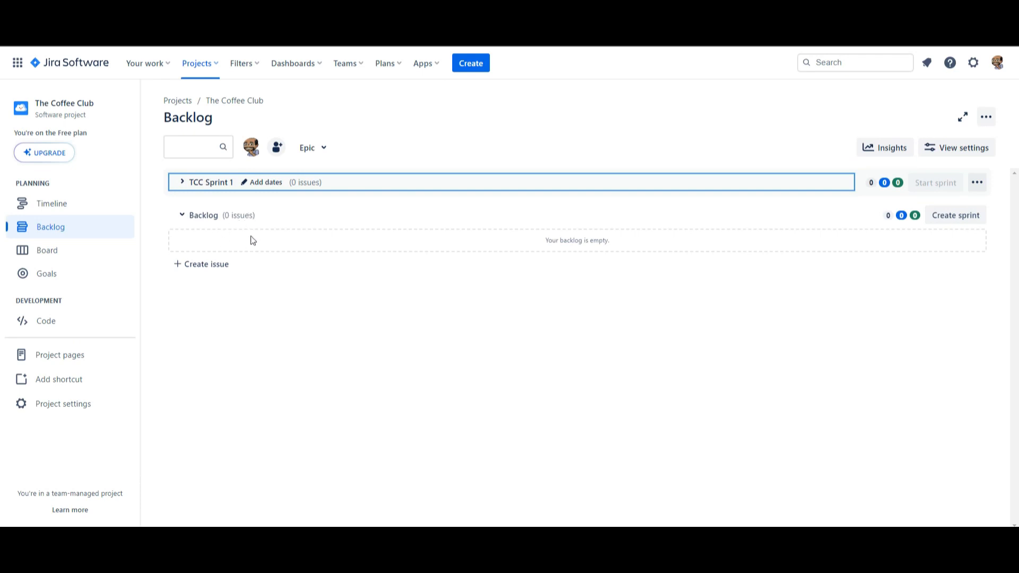
# Step: Start a new Story issue in The Coffee Club project with the summary "This is my first user story"
pyautogui.click(213, 268)
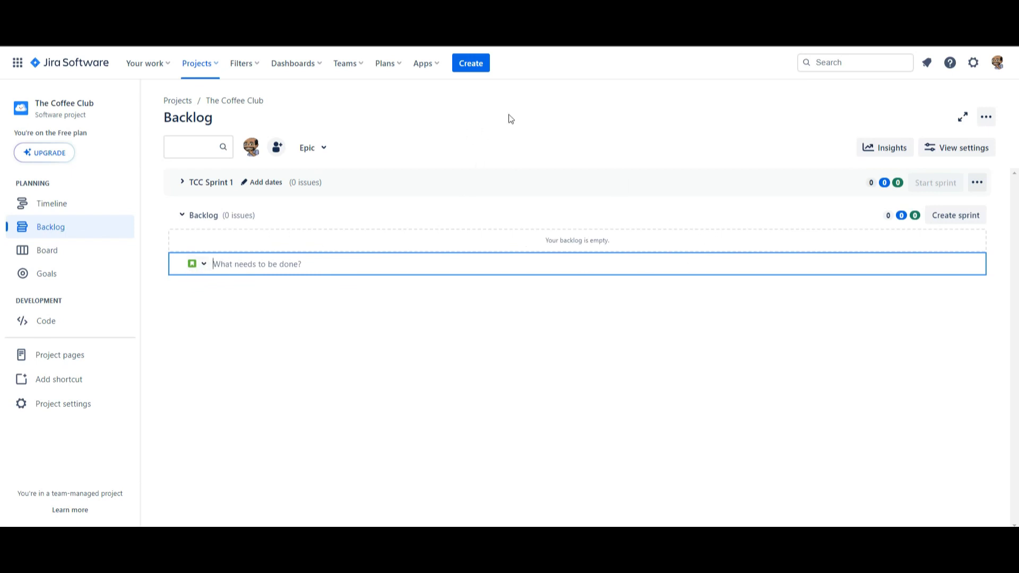
pyautogui.click(481, 66)
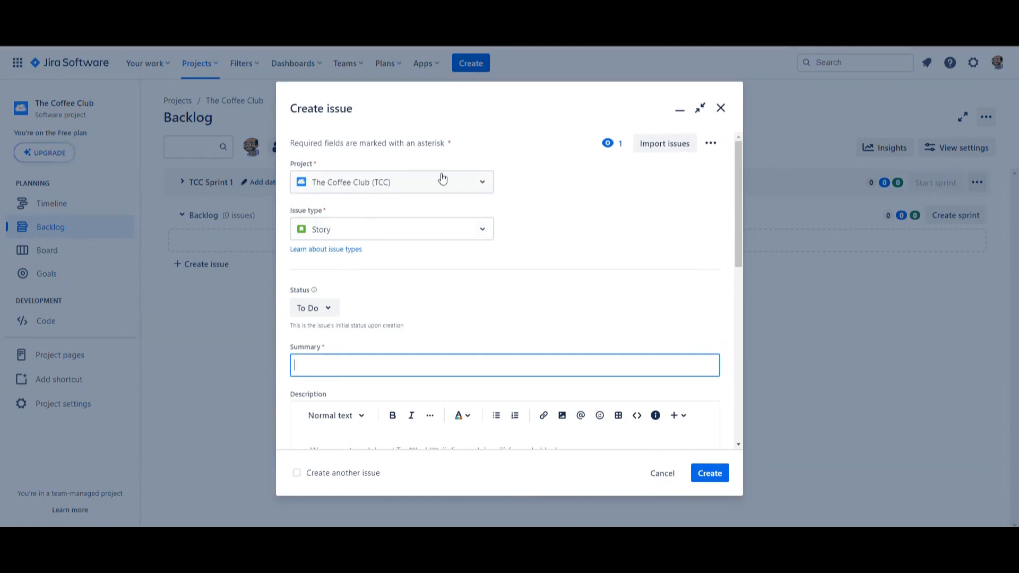
pyautogui.click(482, 230)
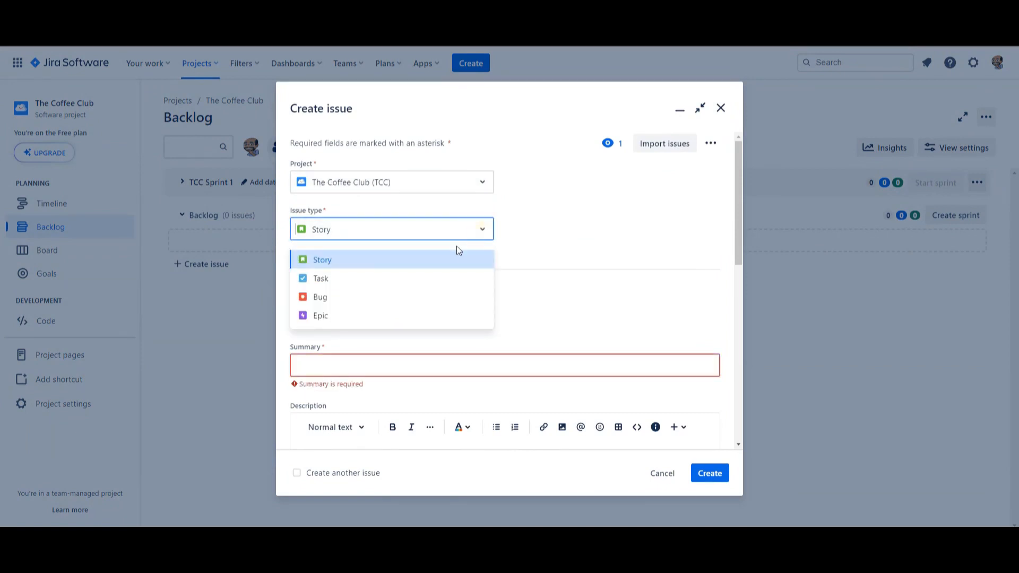
pyautogui.click(479, 255)
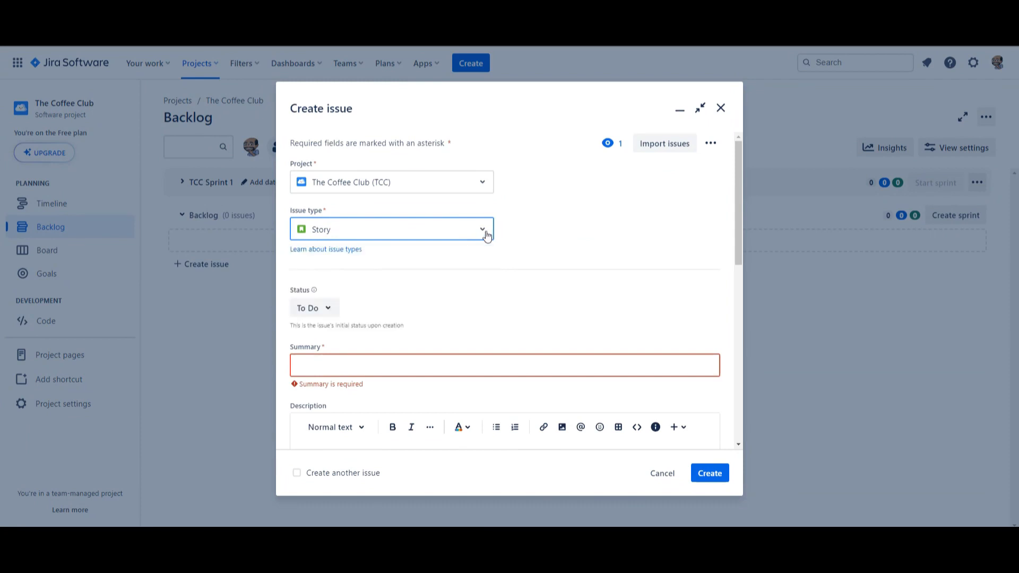
pyautogui.click(370, 363)
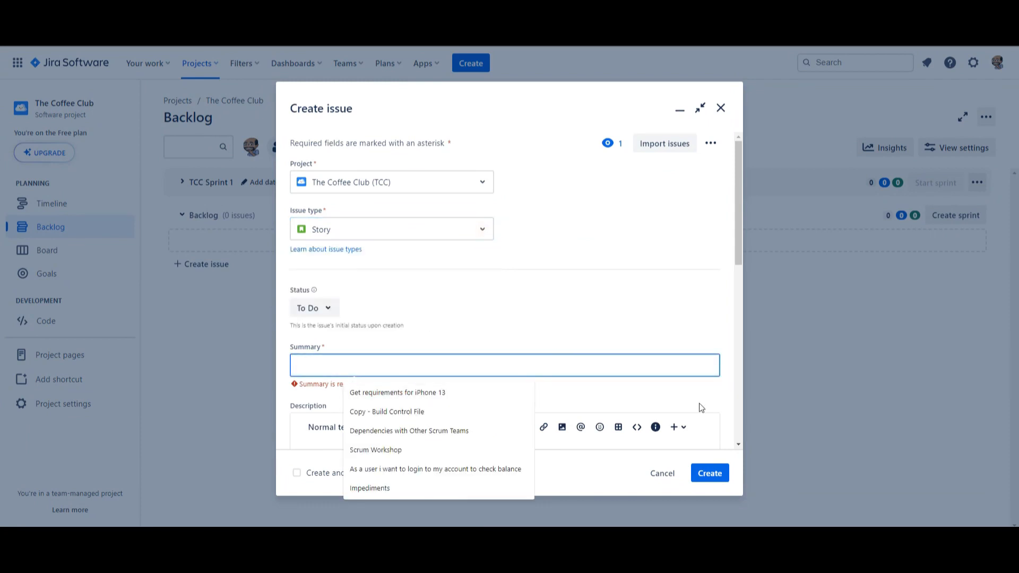
pyautogui.write('Th')
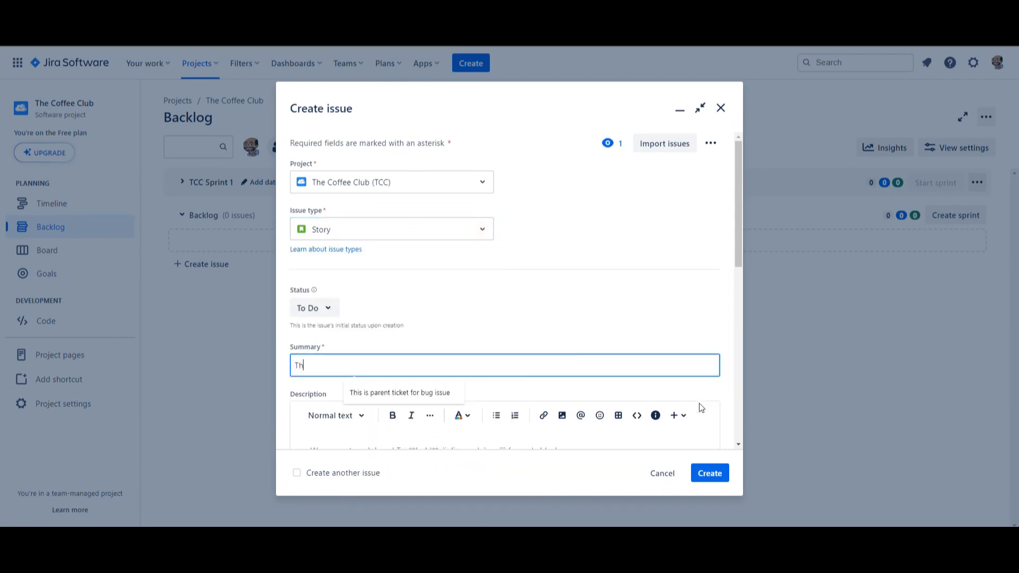
pyautogui.write('is is my first user story')
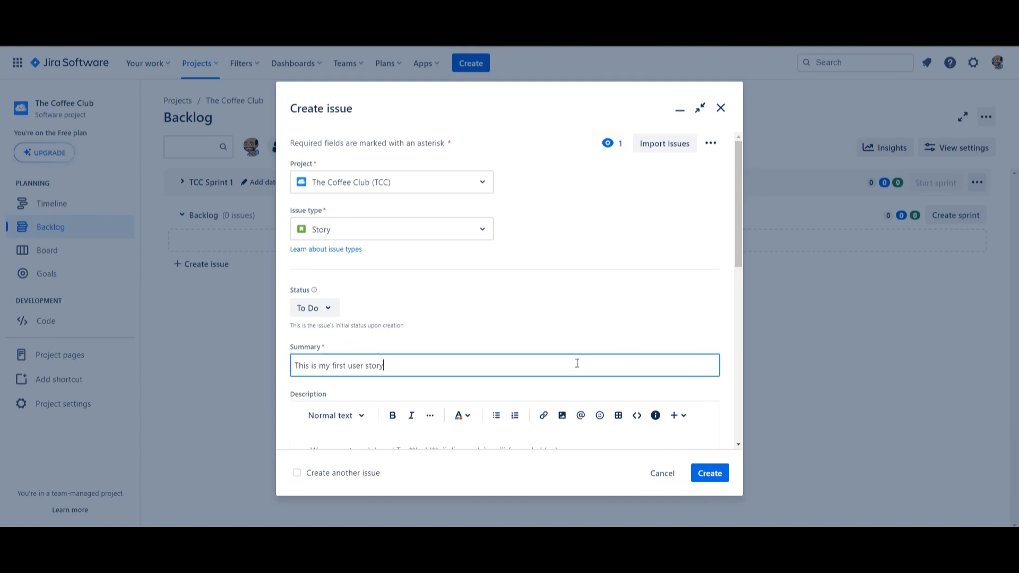
# Step: Copy the summary text "This is my first user story" into the issue's description
pyautogui.scroll(-3, 577, 363)
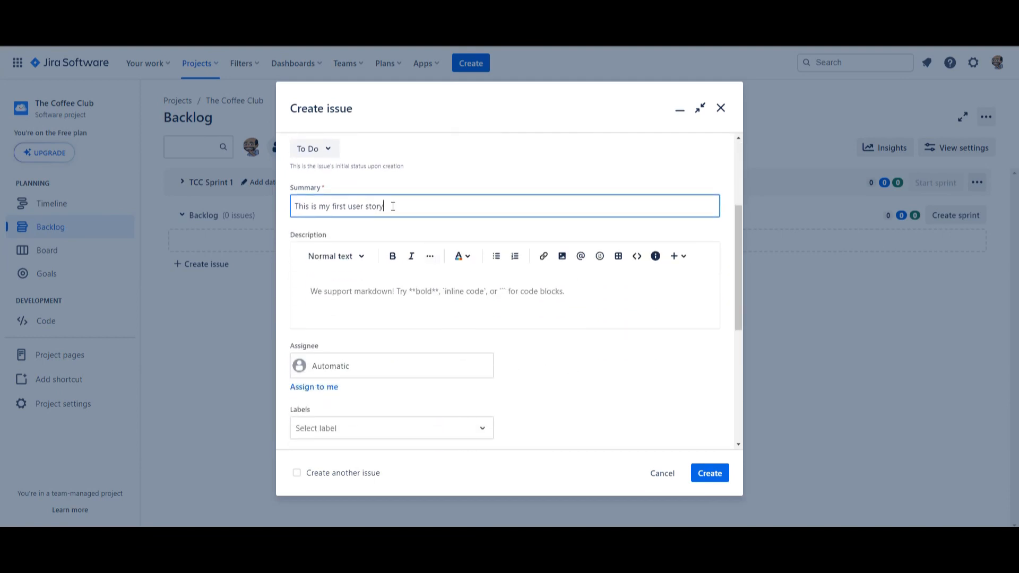
pyautogui.moveTo(393, 206); pyautogui.dragTo(296, 206)
pyautogui.hotkey('ctrl', 'c')
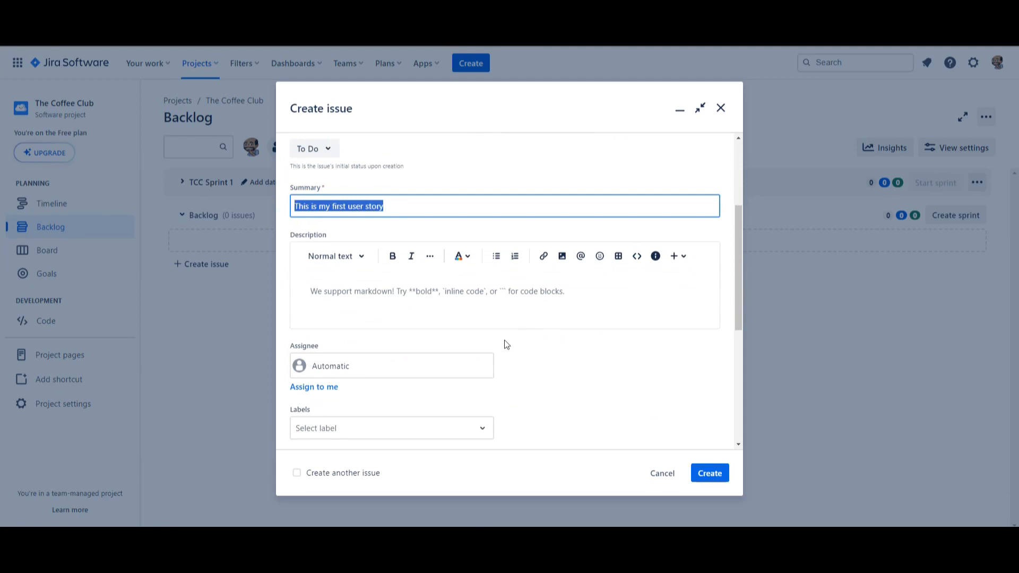
pyautogui.click(305, 285)
pyautogui.hotkey('ctrl', 'v')
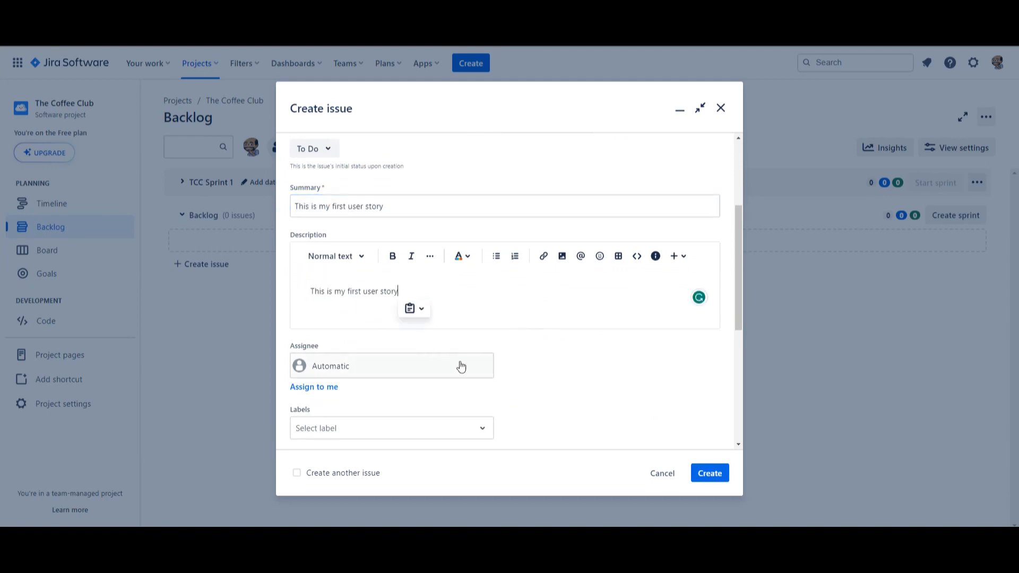
# Step: Assign the story to yourself and create the issue with the remaining fields left at their defaults
pyautogui.scroll(-2, 459, 364)
pyautogui.click(314, 281)
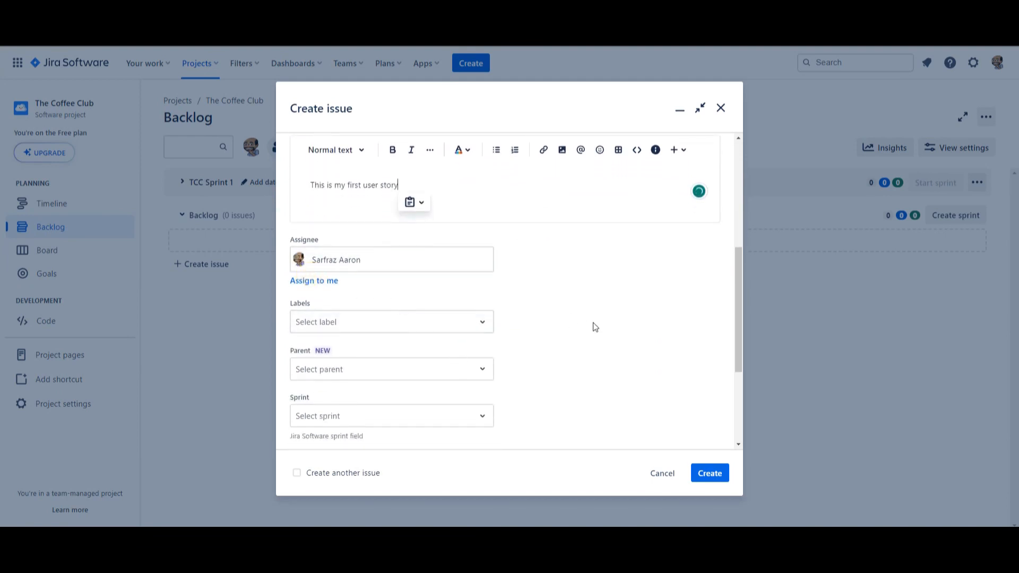
pyautogui.scroll(-2, 593, 325)
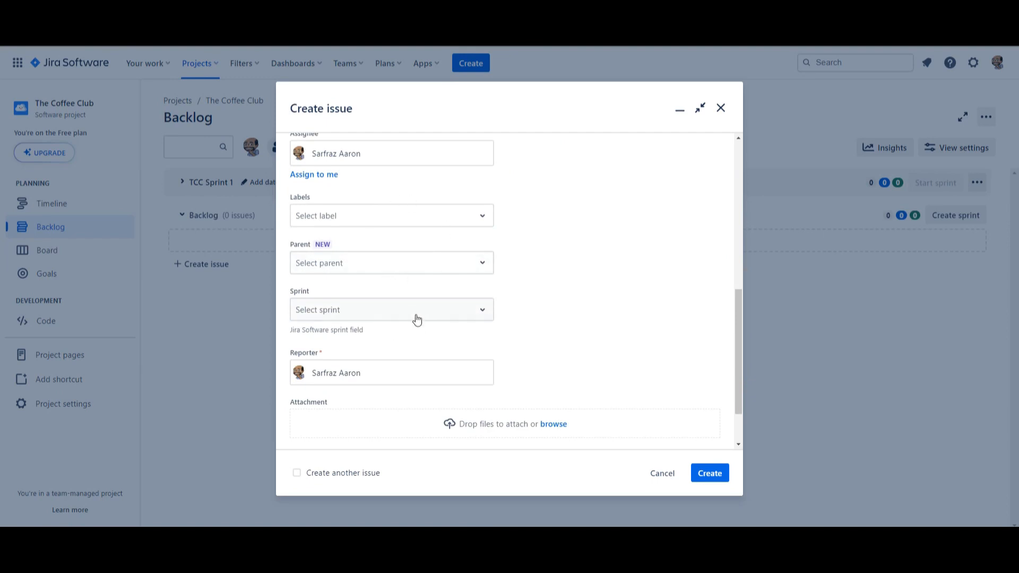
pyautogui.scroll(-1, 535, 317)
pyautogui.scroll(-1, 430, 361)
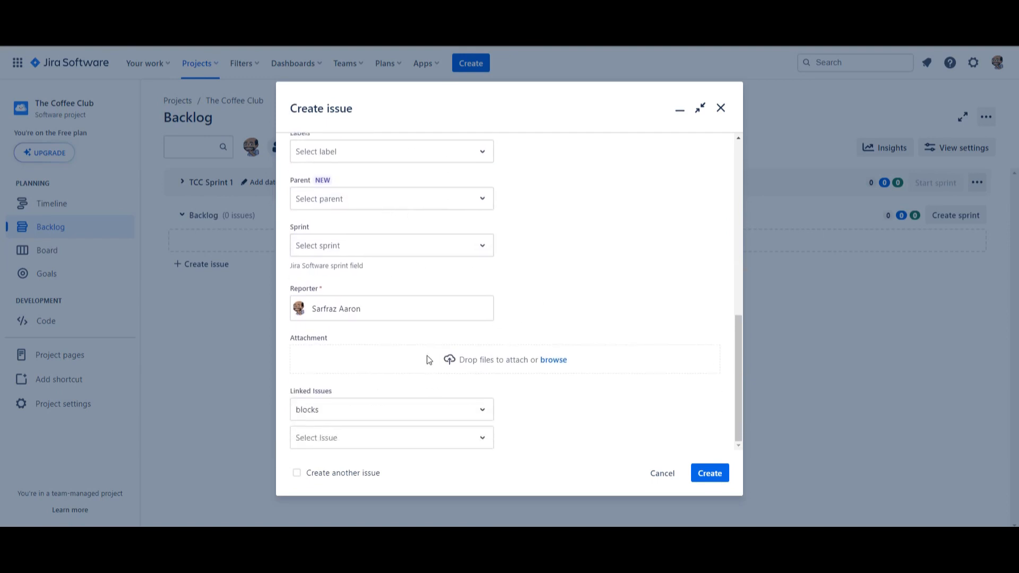
pyautogui.click(709, 477)
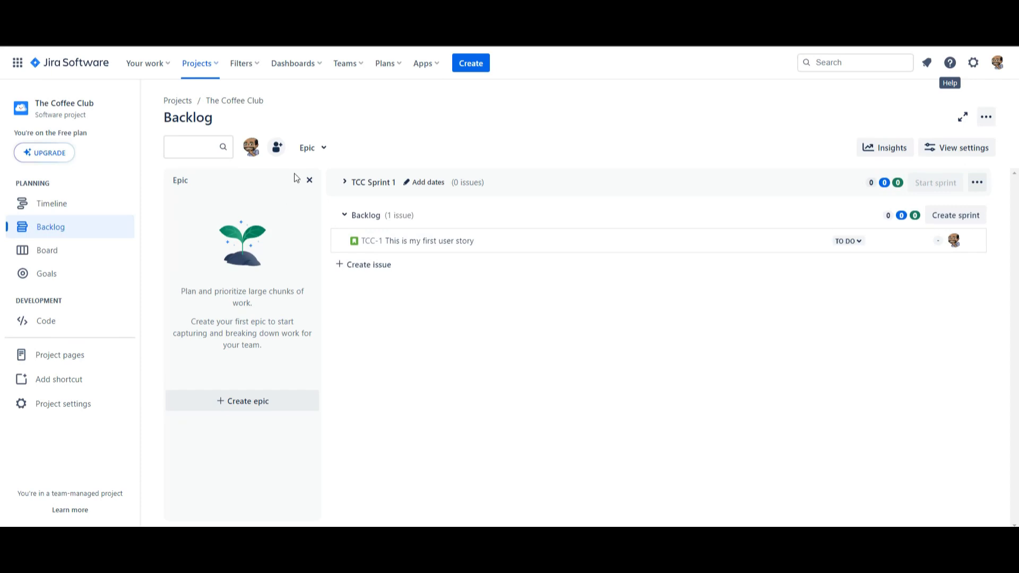
pyautogui.click(323, 148)
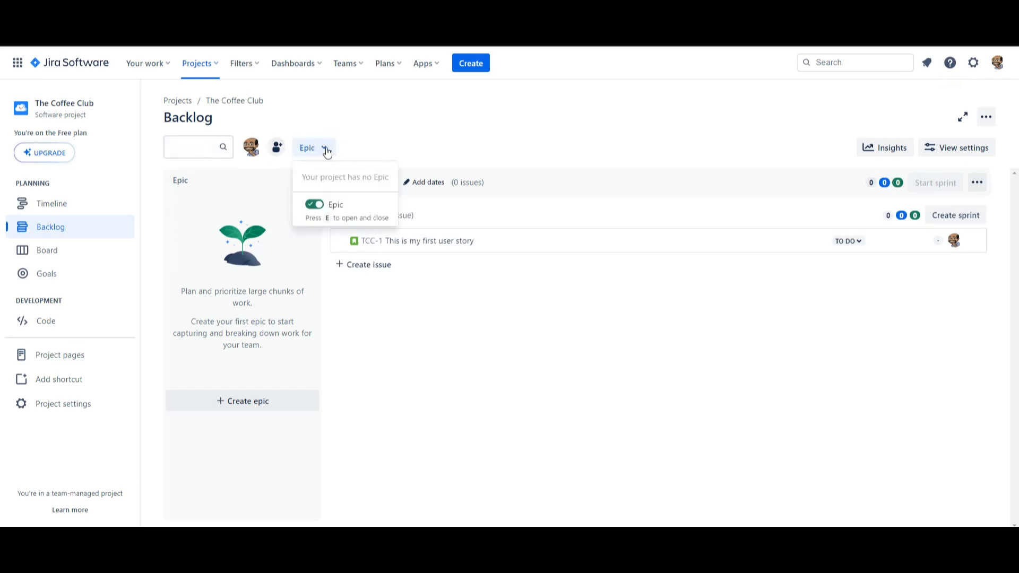
pyautogui.click(388, 341)
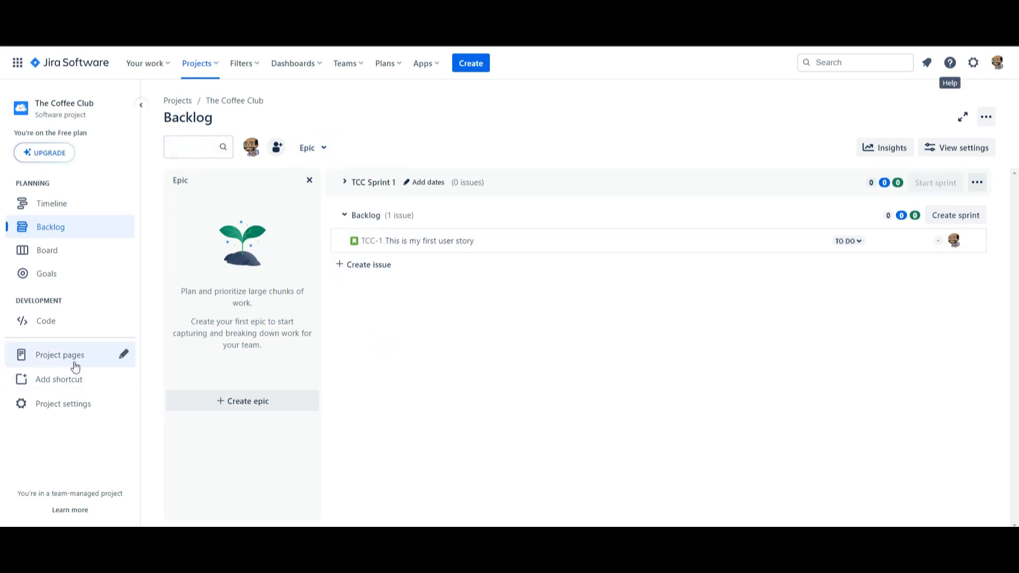
# Step: Turn on Reports and Issue navigator in the project's feature settings
pyautogui.click(79, 411)
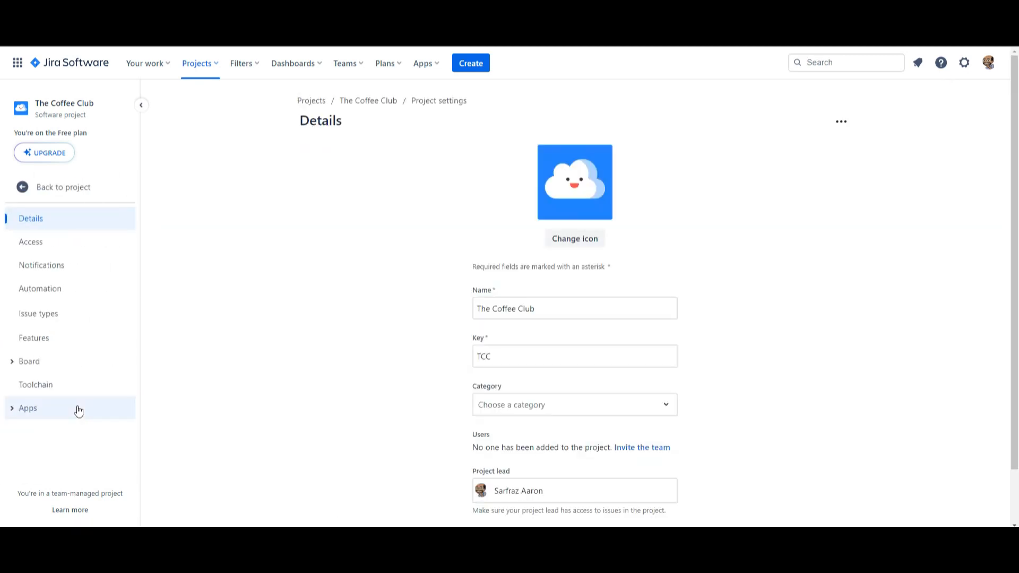
pyautogui.click(41, 339)
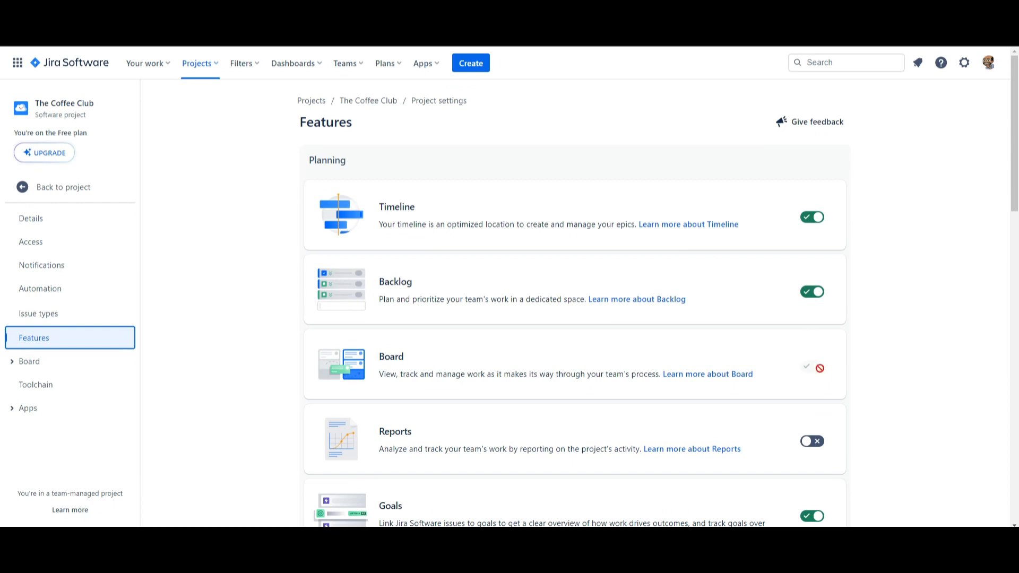
pyautogui.scroll(-2, 826, 380)
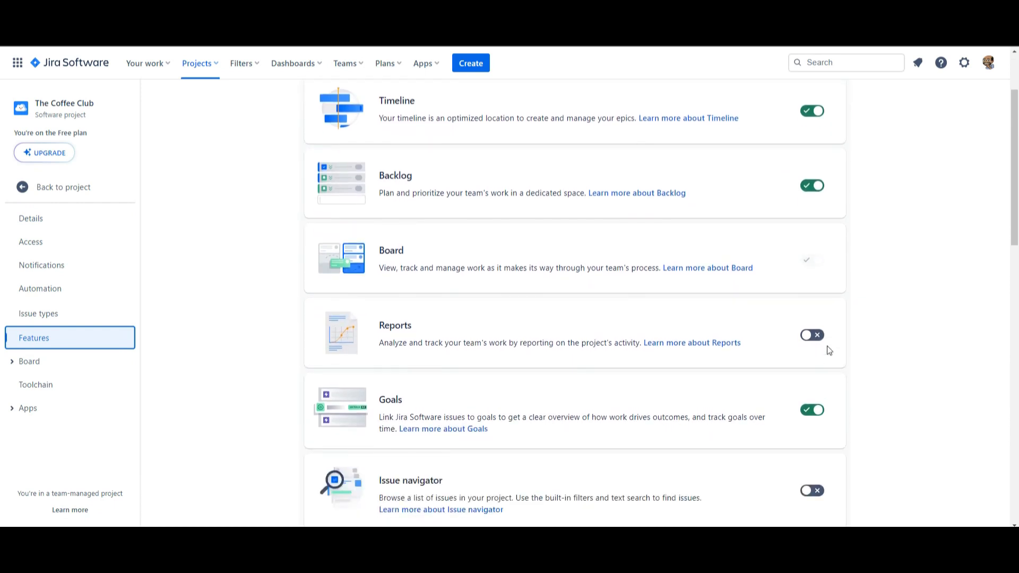
pyautogui.click(813, 335)
pyautogui.scroll(-2, 748, 424)
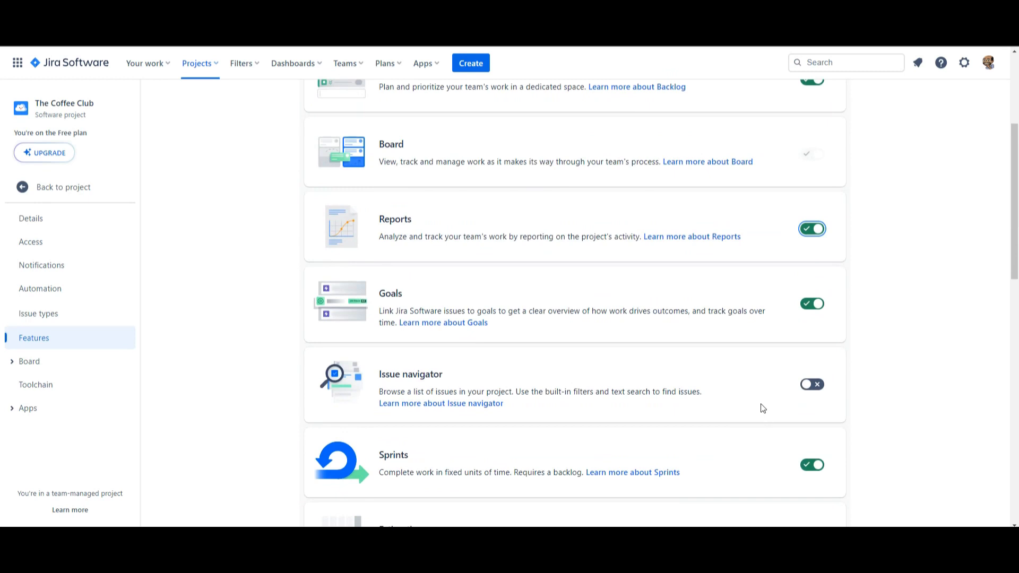
pyautogui.scroll(-1, 763, 408)
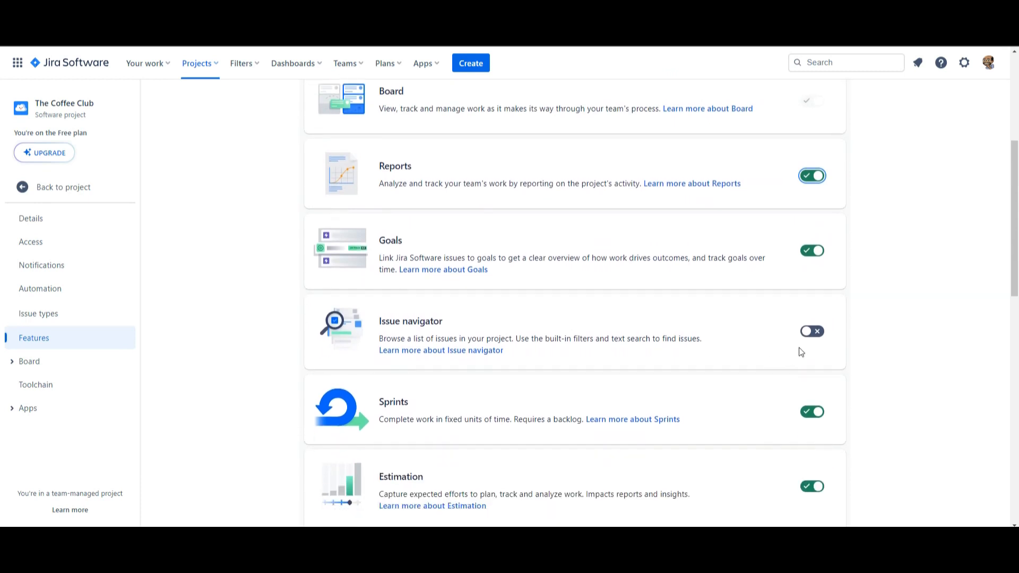
pyautogui.click(811, 332)
# Step: Turn off the Code feature and turn on Releases in the Development features
pyautogui.scroll(-2, 732, 423)
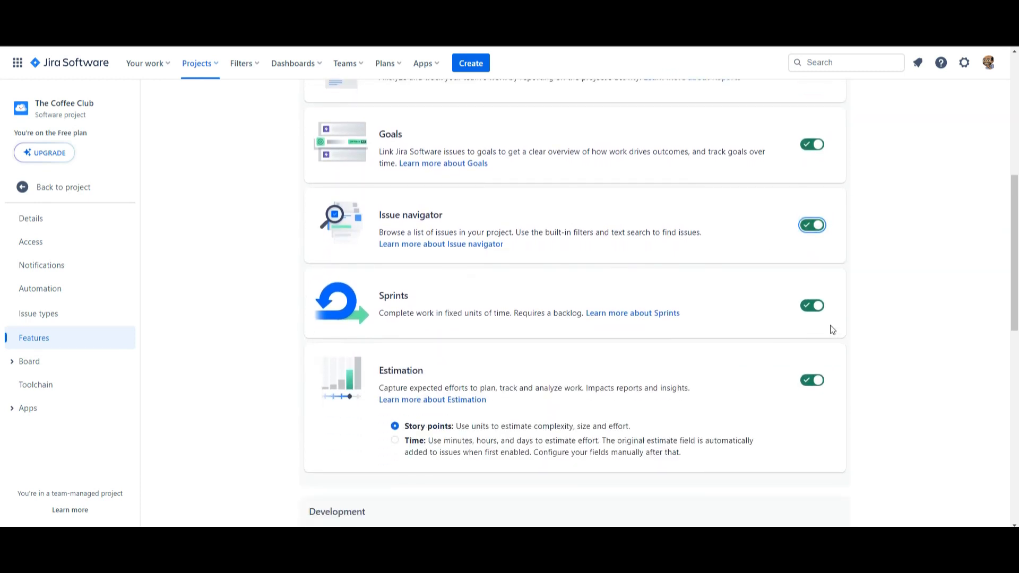
pyautogui.scroll(-5, 728, 414)
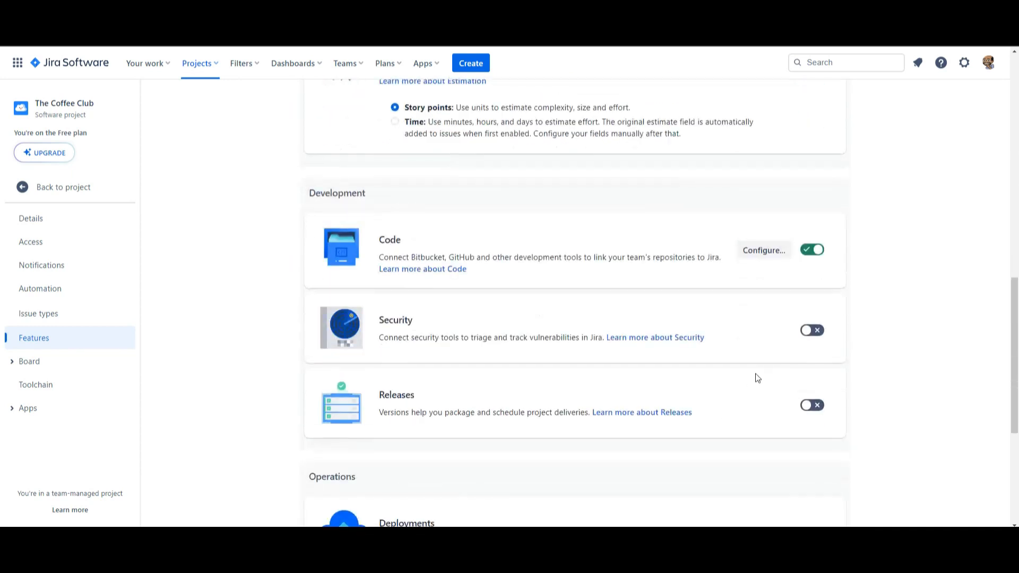
pyautogui.click(818, 250)
pyautogui.scroll(-2, 719, 341)
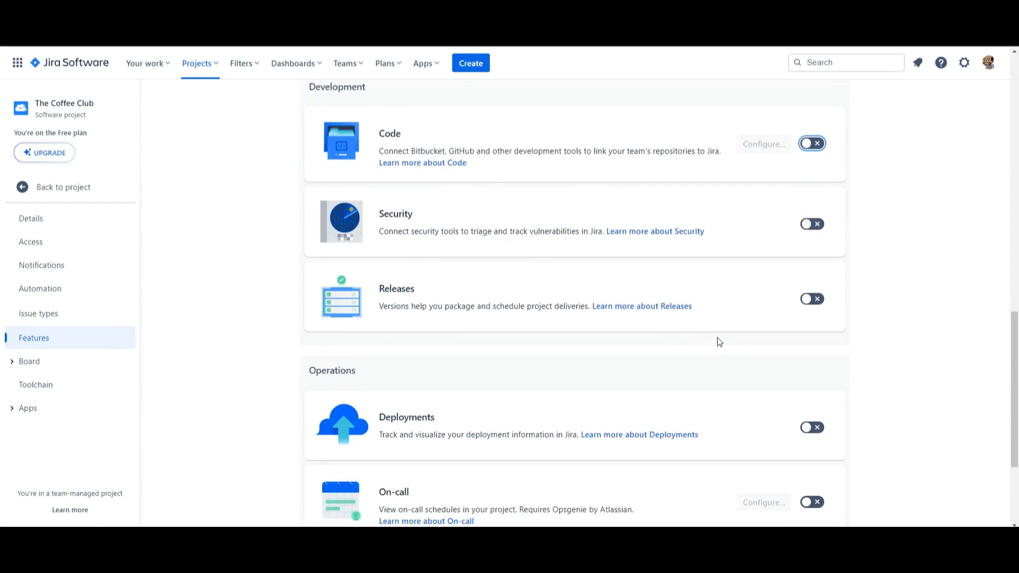
pyautogui.click(808, 304)
# Step: Return to the project's backlog and show the Version panel alongside the Epic panel
pyautogui.scroll(-2, 703, 376)
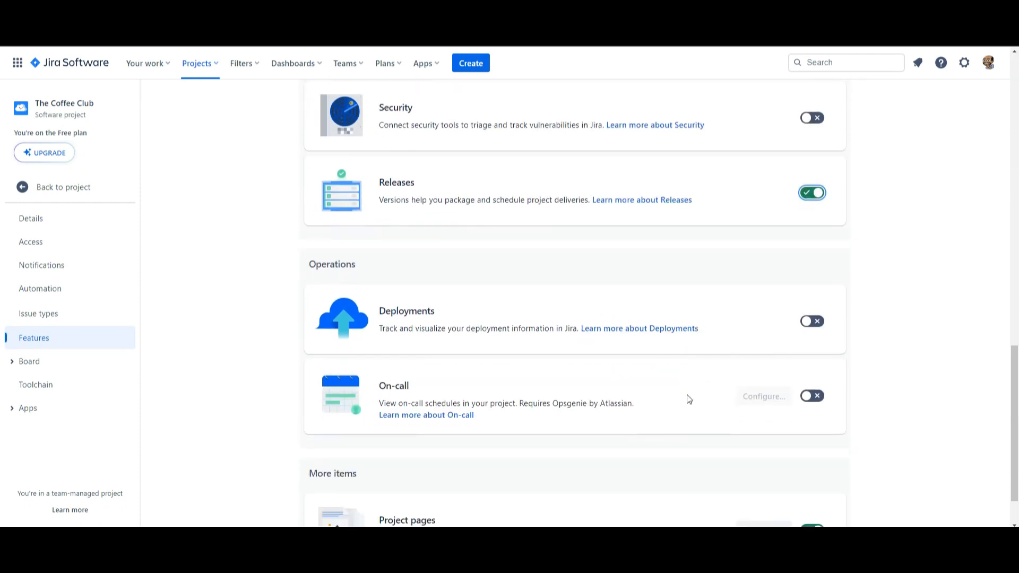
pyautogui.scroll(-1, 688, 399)
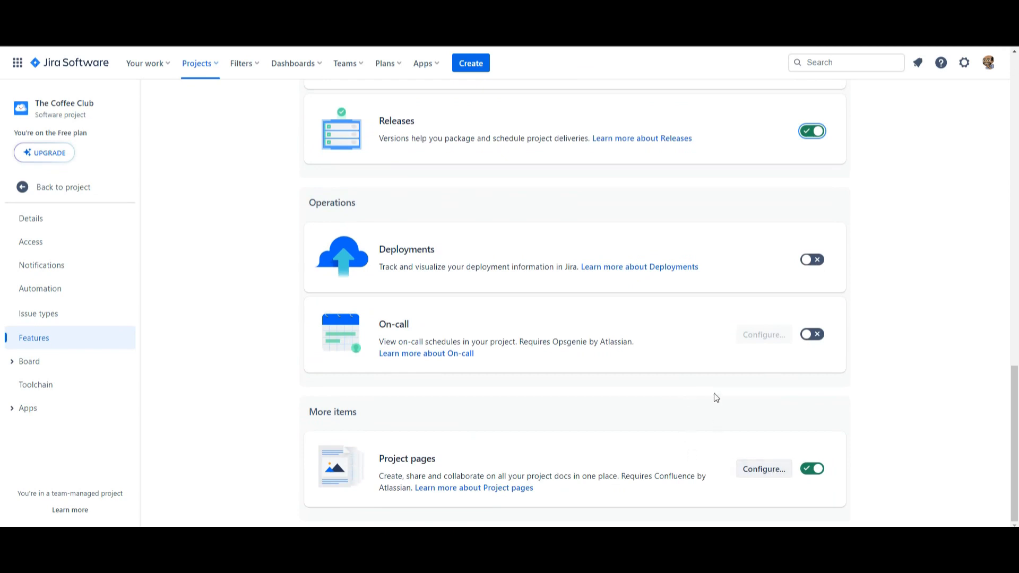
pyautogui.scroll(5, 715, 397)
pyautogui.scroll(10, 716, 398)
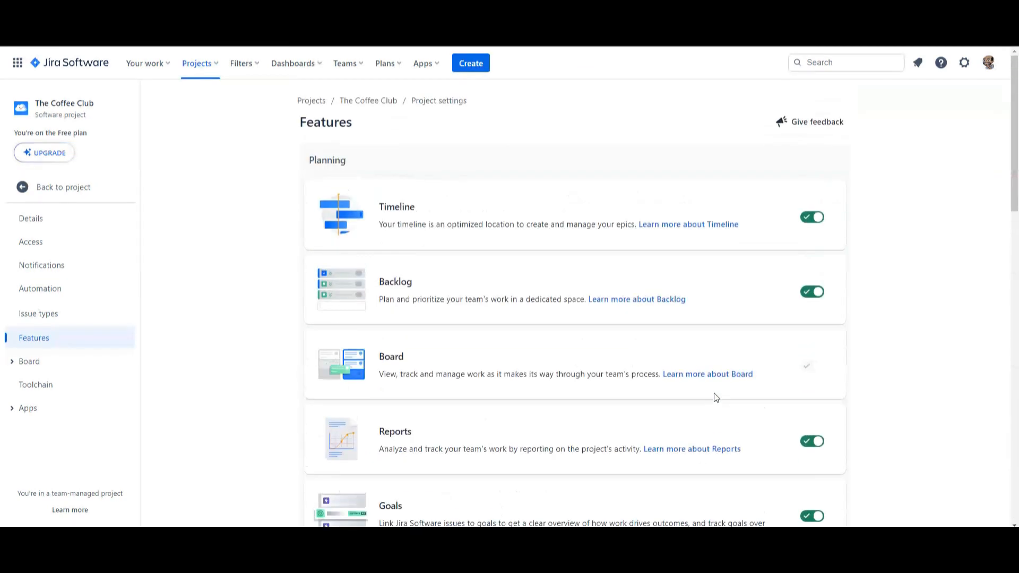
pyautogui.click(68, 193)
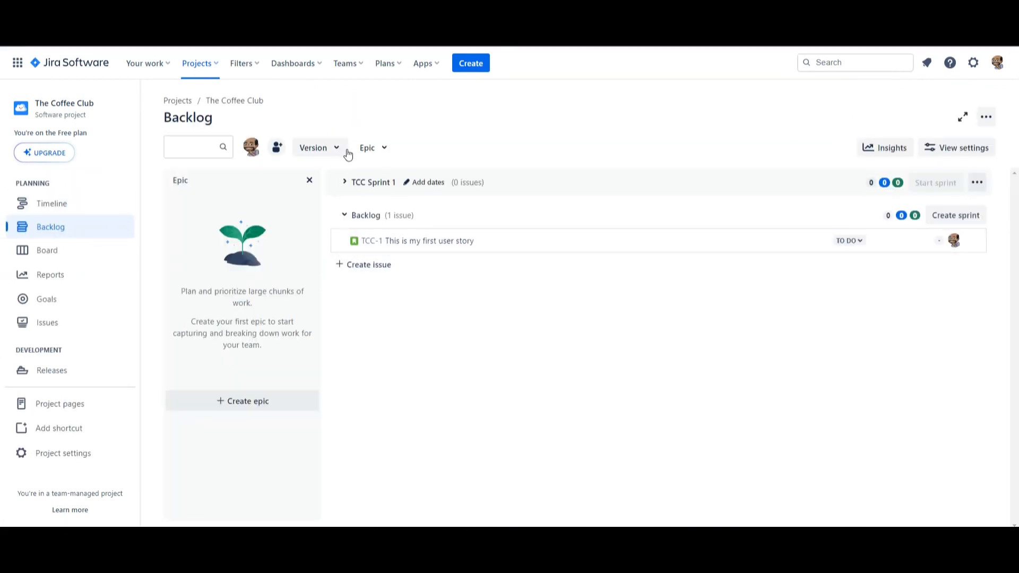
pyautogui.click(387, 151)
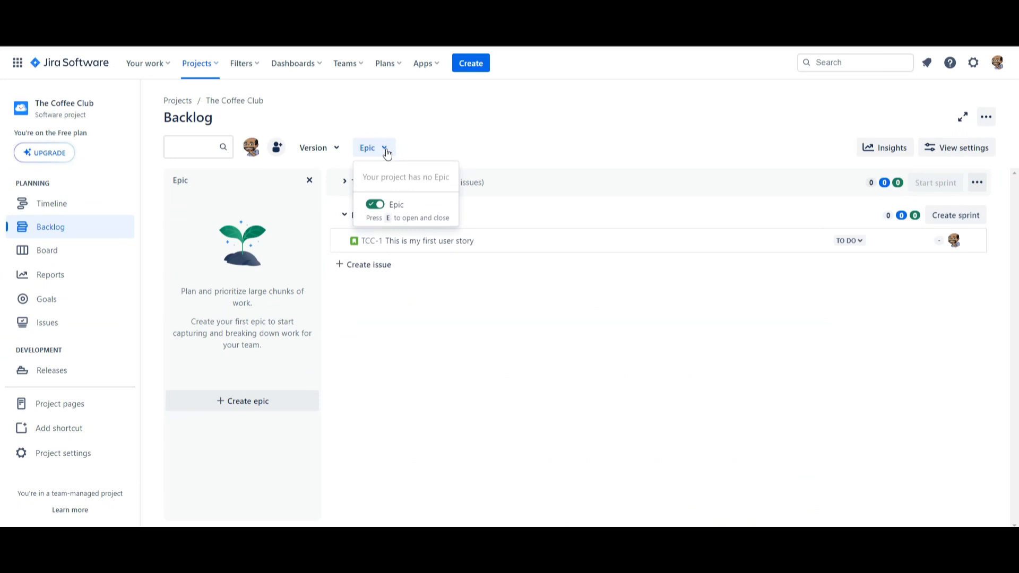
pyautogui.click(338, 149)
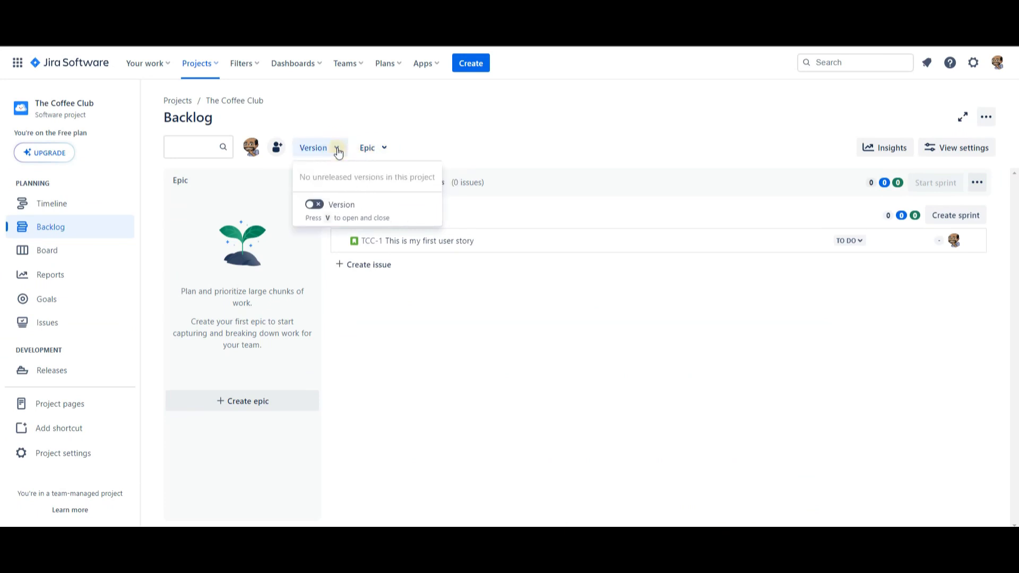
pyautogui.click(313, 205)
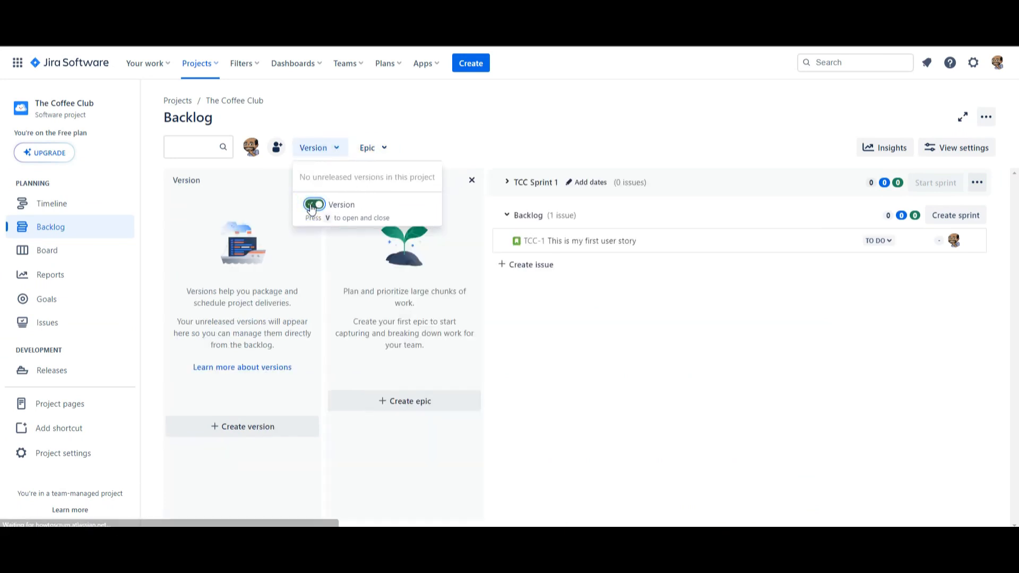
pyautogui.click(555, 370)
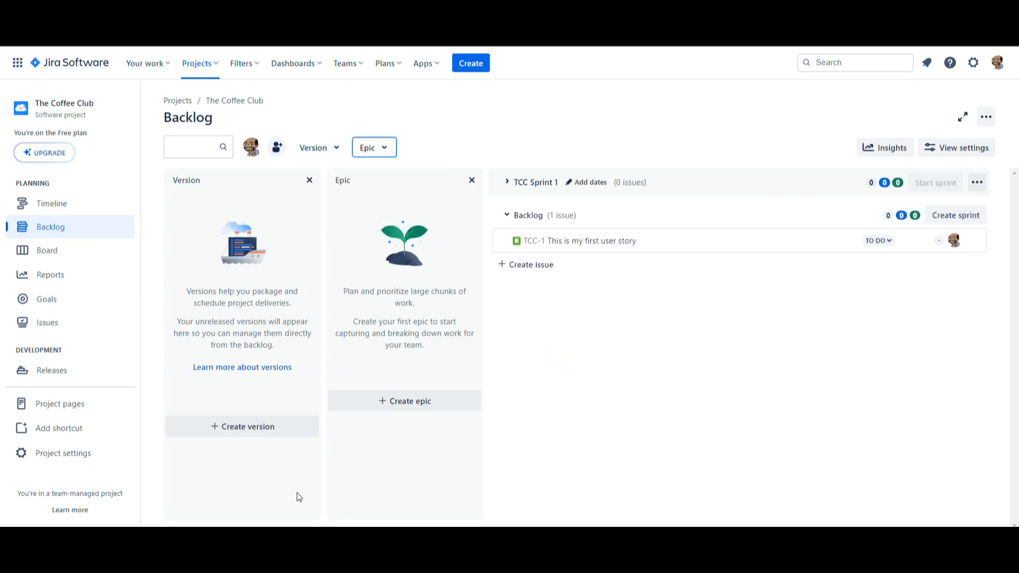
# Step: Start a new version named Version1 and enter Version1 as its description
pyautogui.click(241, 428)
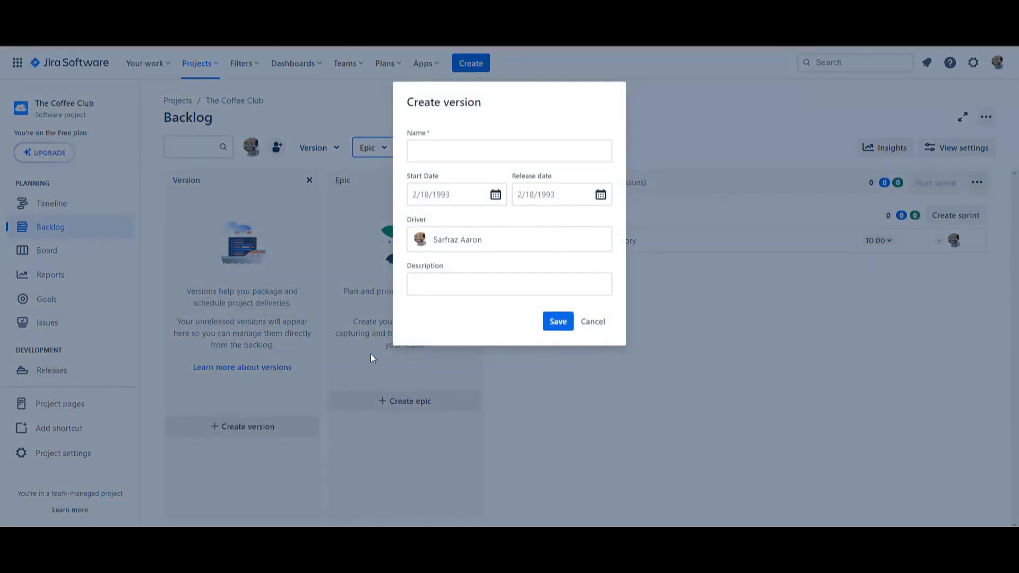
pyautogui.click(425, 151)
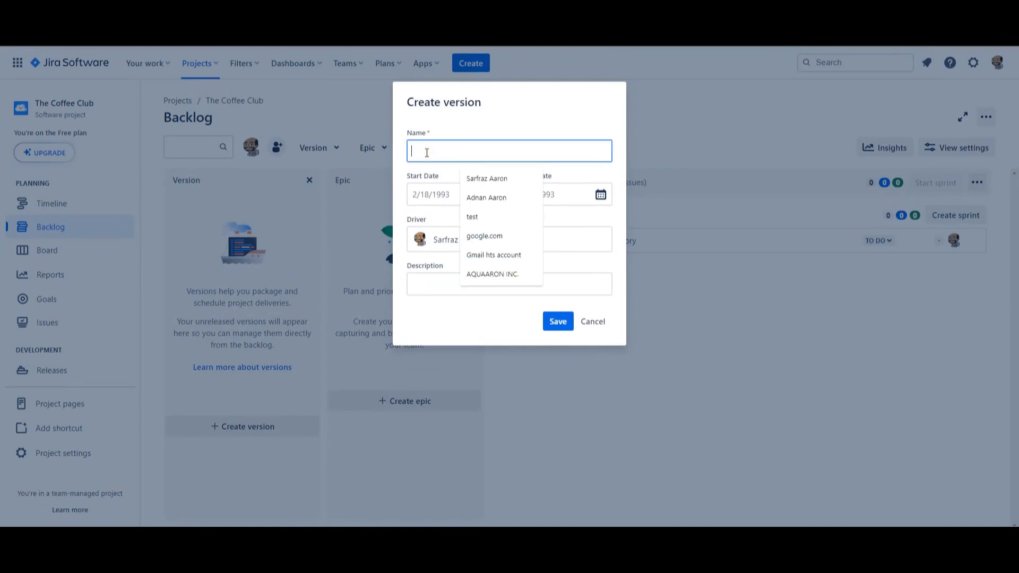
pyautogui.write('V')
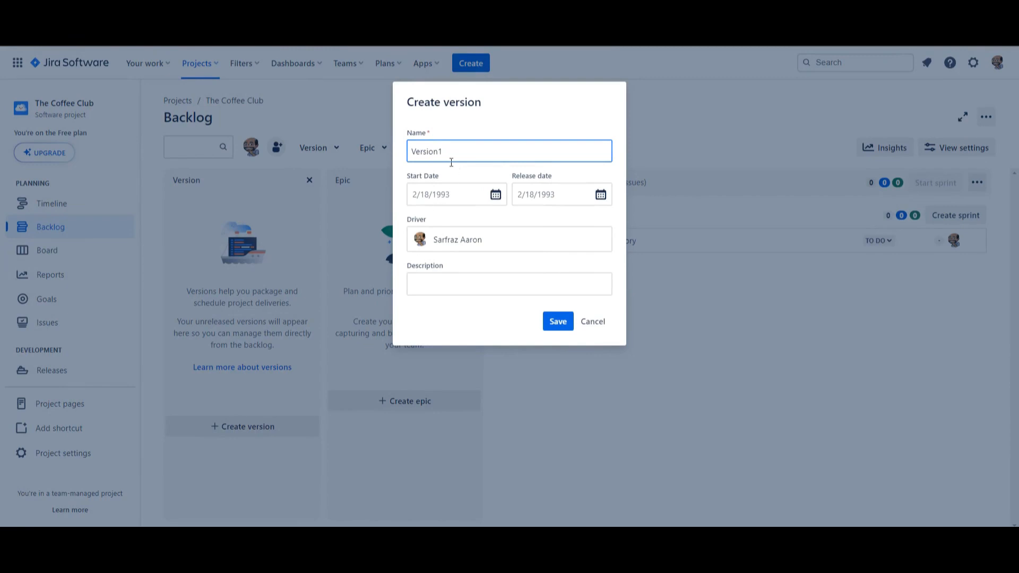
pyautogui.write('ersion1')
pyautogui.moveTo(451, 161); pyautogui.dragTo(400, 151)
pyautogui.hotkey('ctrl', 'c')
pyautogui.click(467, 284)
pyautogui.hotkey('ctrl', 'v')
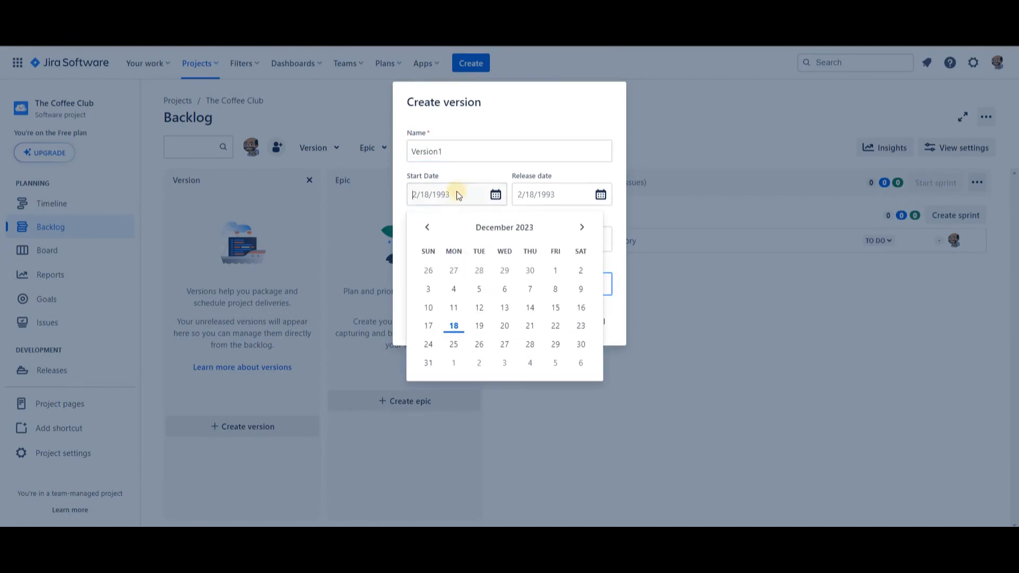
# Step: Set the version's start date to 1/1/2024 and its release date to 6/30/2024, and save the version
pyautogui.click(455, 194)
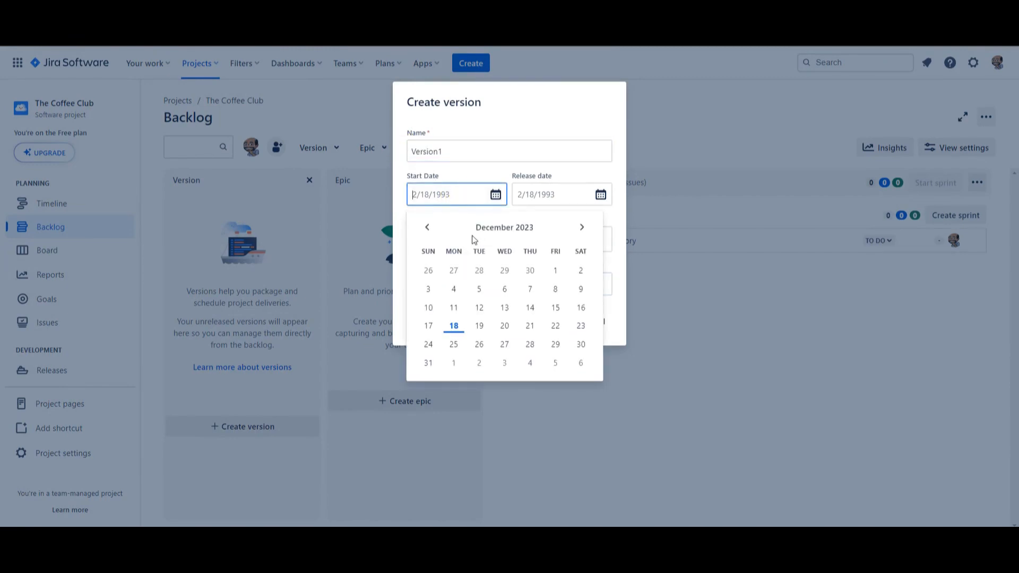
pyautogui.click(581, 228)
pyautogui.click(454, 271)
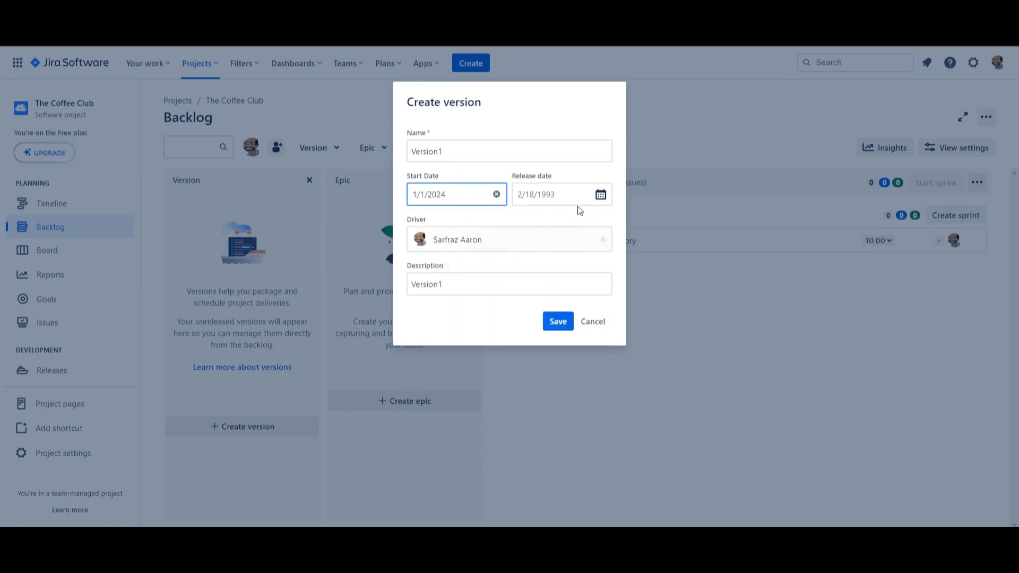
pyautogui.click(600, 194)
pyautogui.click(687, 229)
pyautogui.click(688, 229)
pyautogui.click(687, 229)
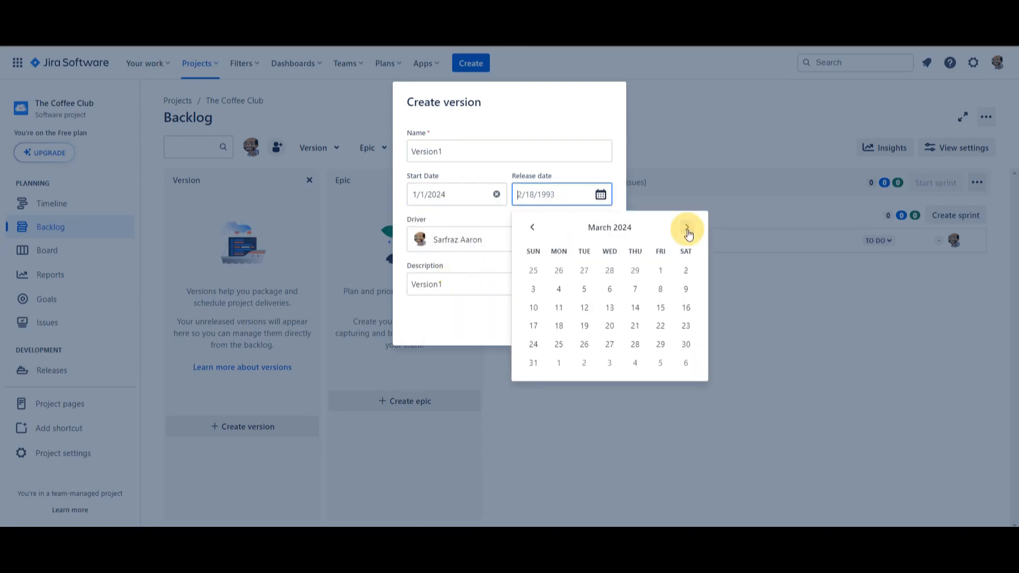
pyautogui.click(687, 229)
pyautogui.click(687, 229)
pyautogui.click(688, 231)
pyautogui.click(688, 230)
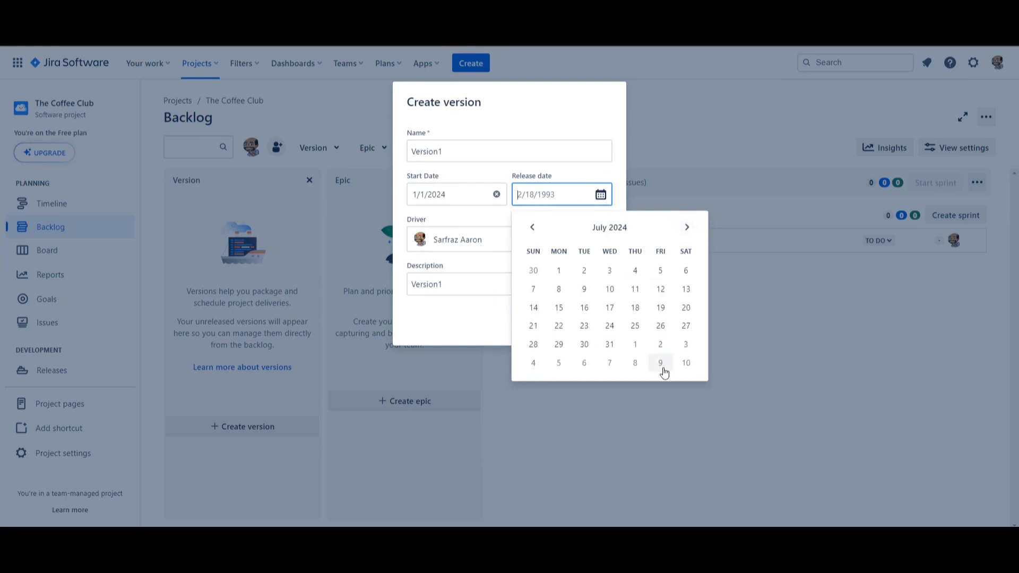
pyautogui.click(533, 227)
pyautogui.click(530, 364)
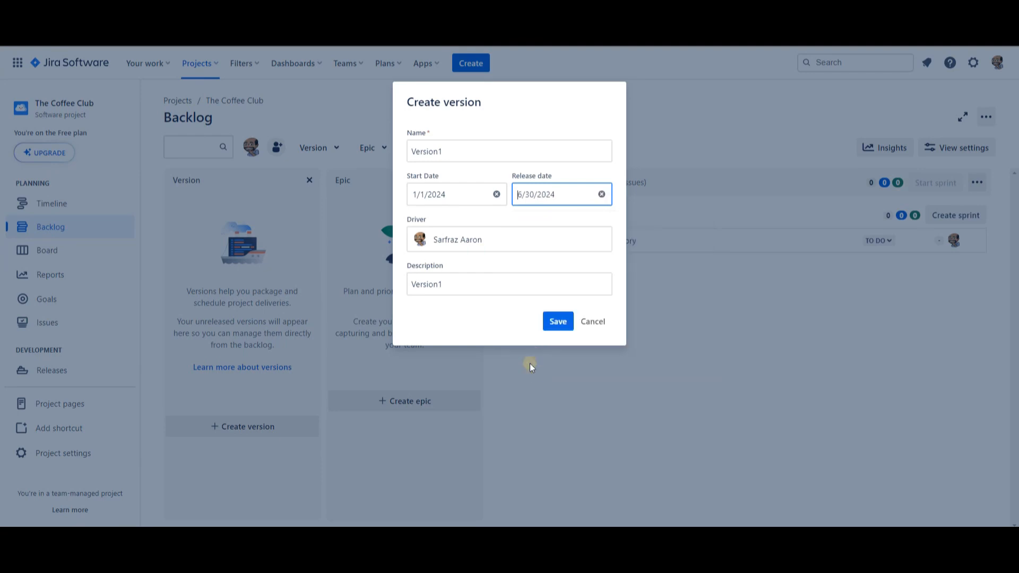
pyautogui.click(557, 322)
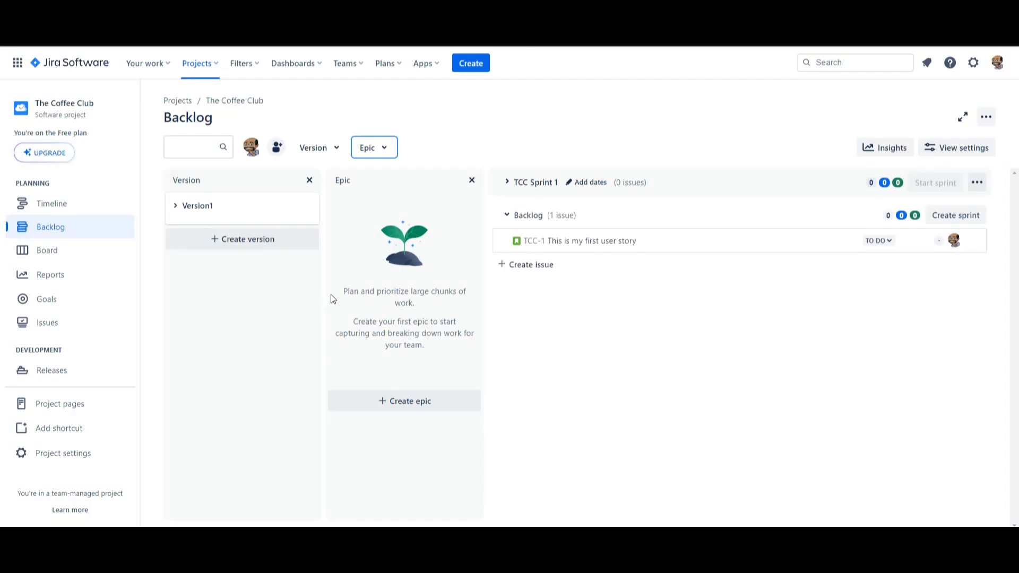
# Step: Create two epics named Screen 1 and Database 1 in the backlog
pyautogui.click(428, 406)
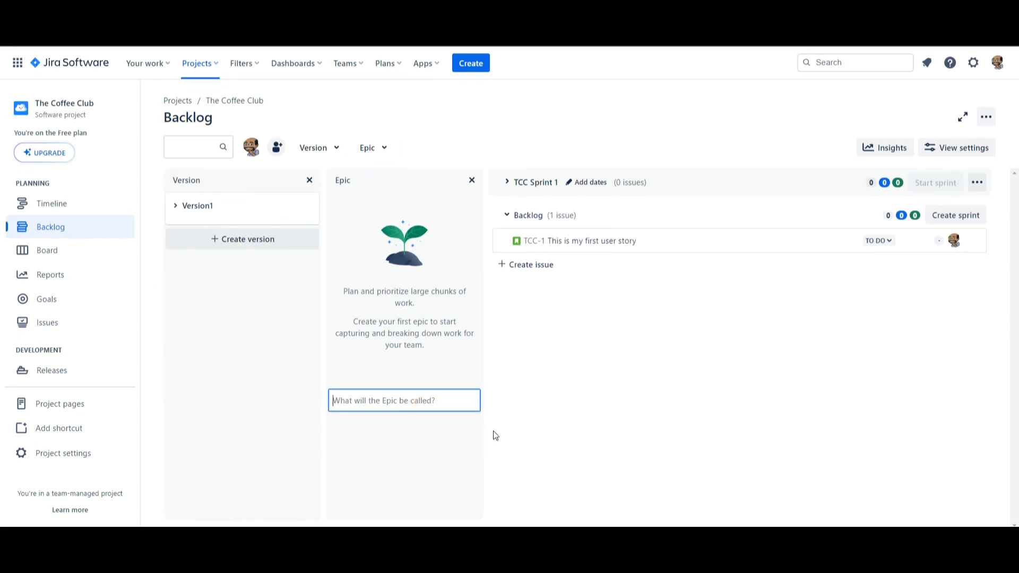
pyautogui.write('Screen 1')
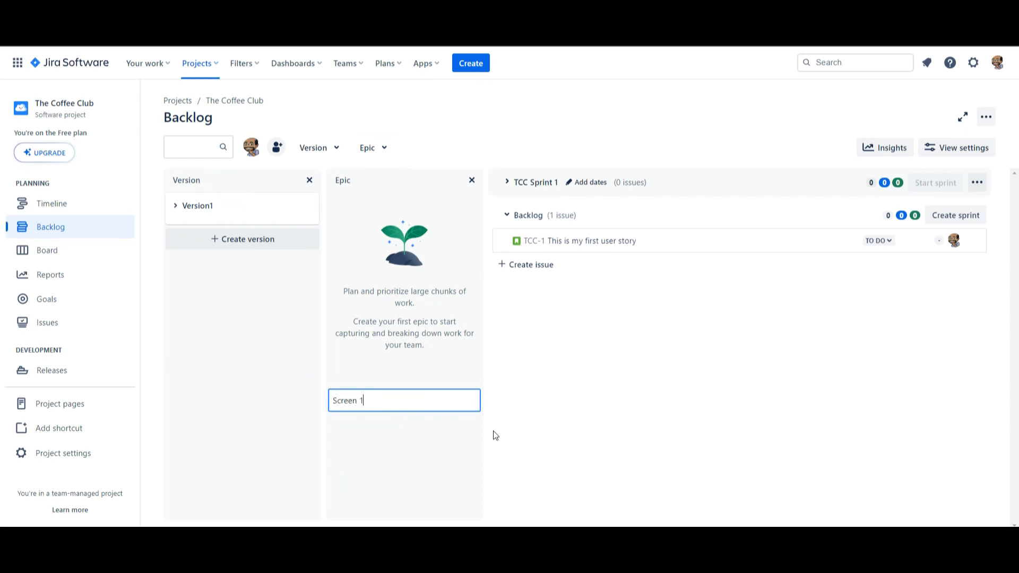
pyautogui.press('Return')
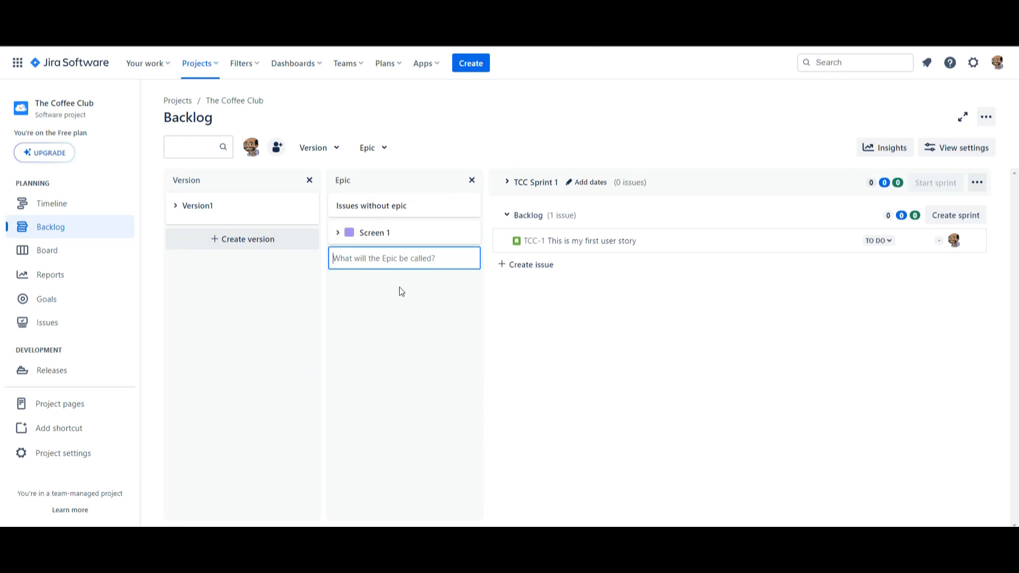
pyautogui.write('Database 1')
pyautogui.press('Return')
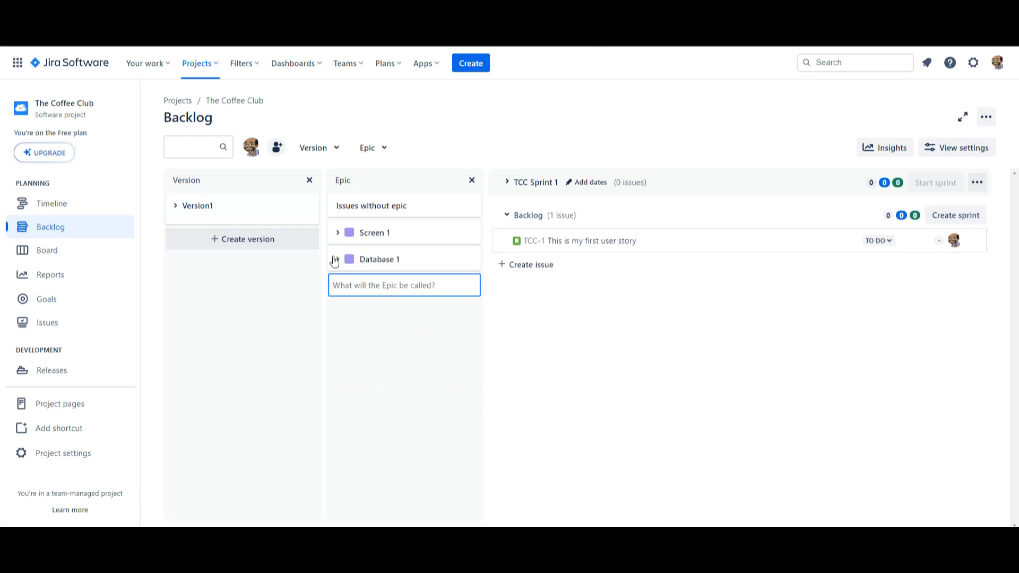
# Step: Set the fix version of the story TCC-1 to Version1 and close the issue details
pyautogui.click(584, 242)
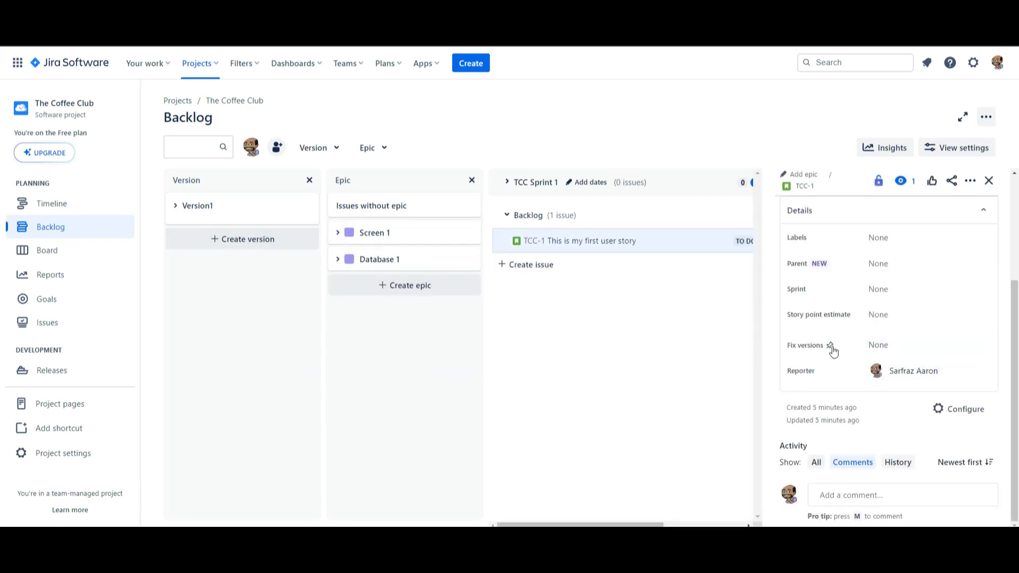
pyautogui.click(892, 352)
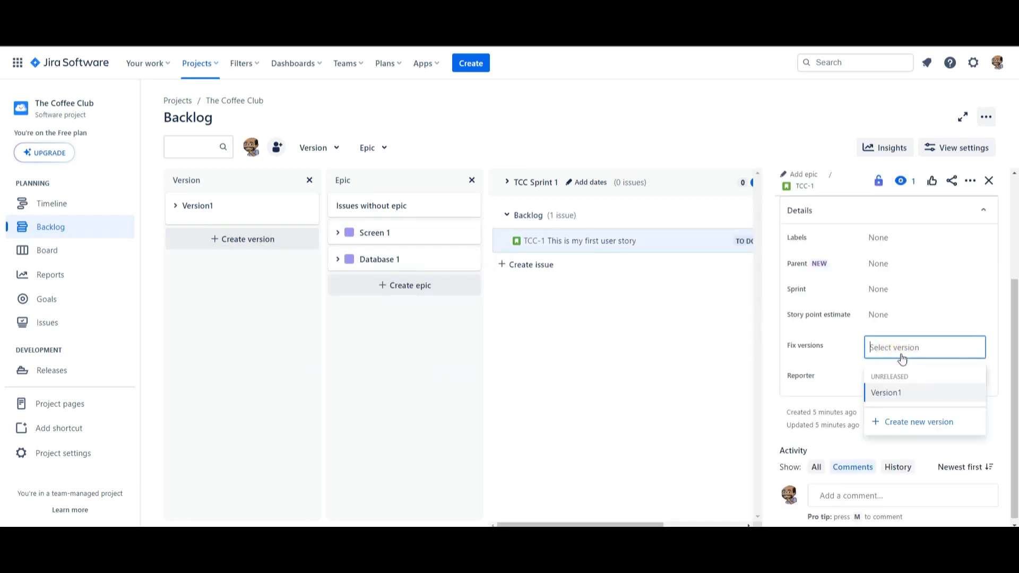
pyautogui.click(922, 401)
pyautogui.scroll(1, 944, 313)
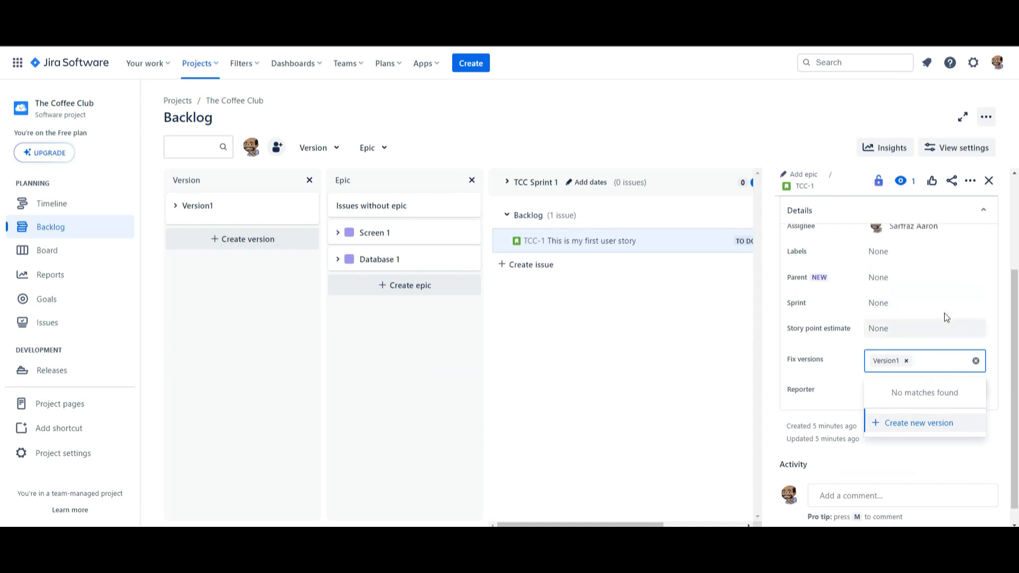
pyautogui.scroll(-1, 966, 392)
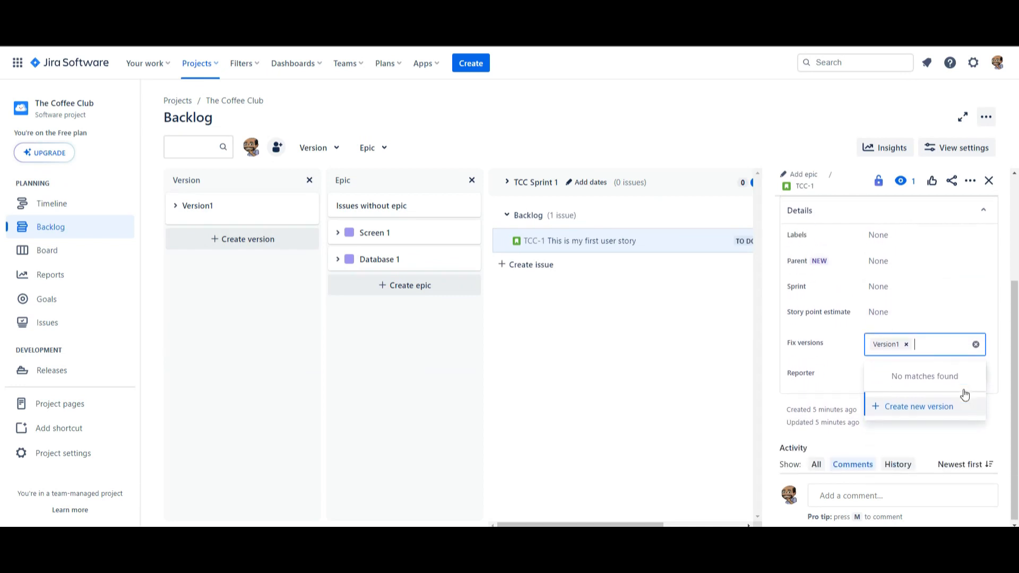
pyautogui.click(959, 313)
pyautogui.click(719, 239)
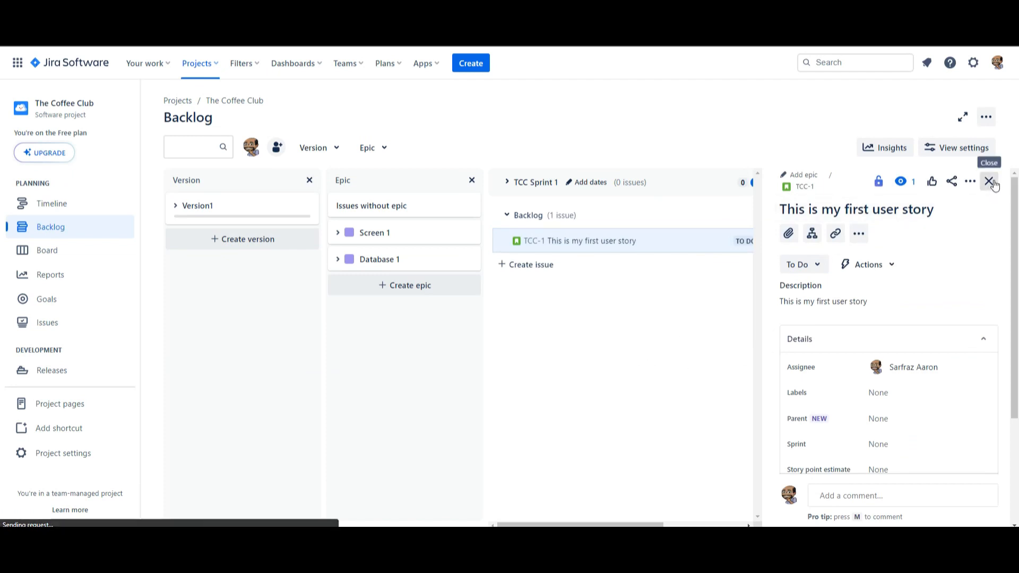
pyautogui.click(989, 179)
# Step: Link the story TCC-1 to the Screen 1 epic from its backlog row
pyautogui.moveTo(744, 243)
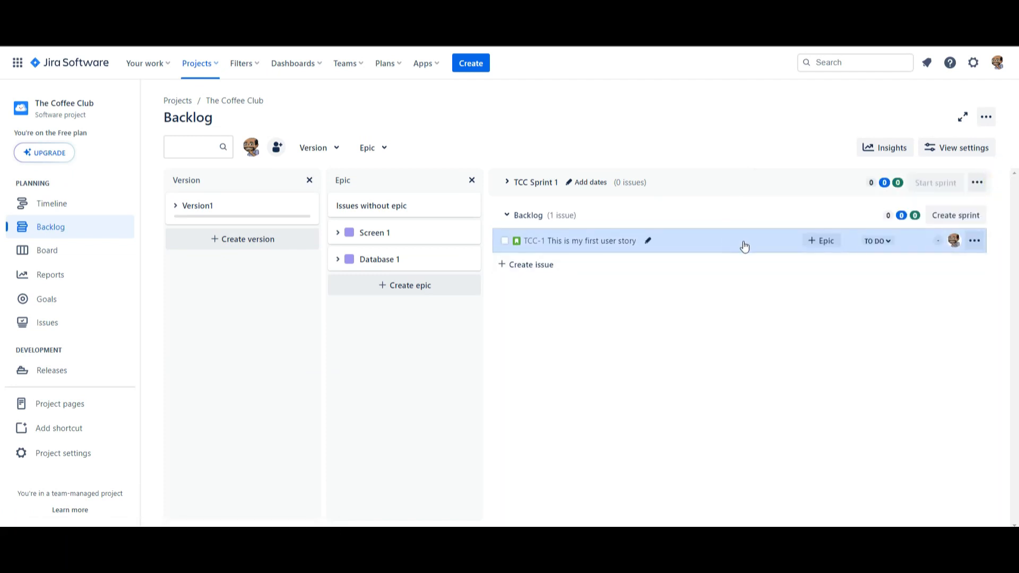
pyautogui.click(828, 243)
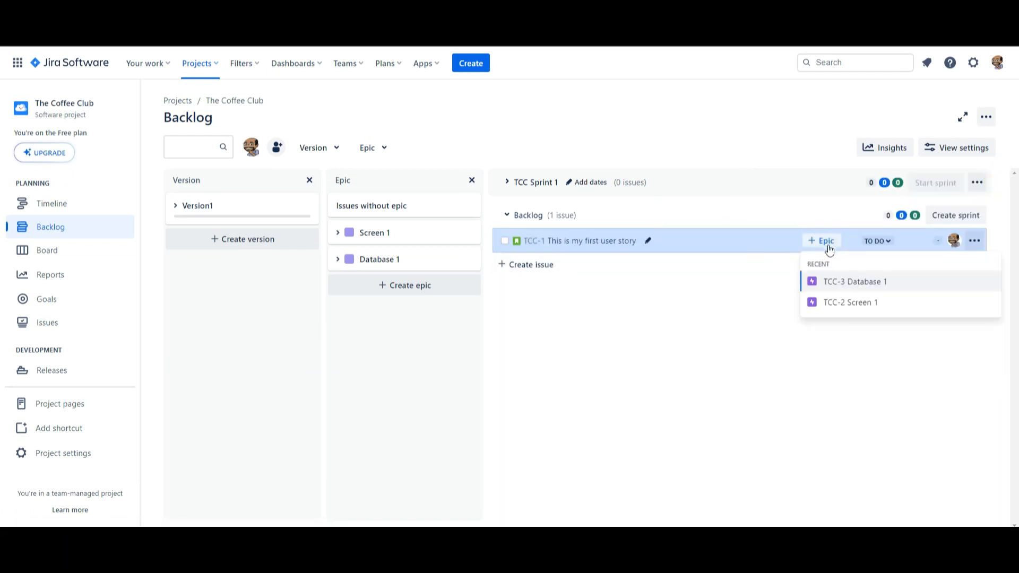
pyautogui.click(863, 304)
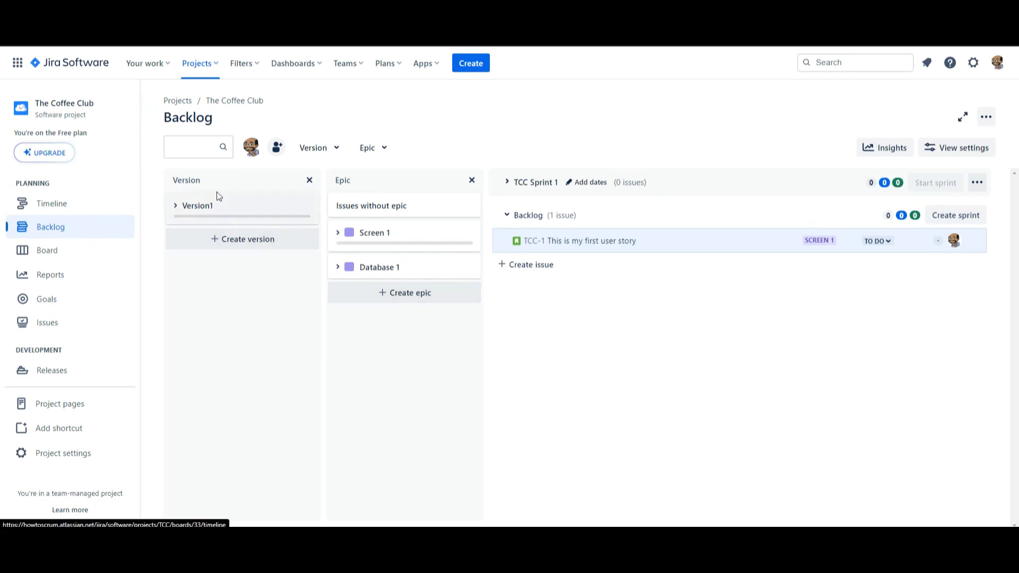
# Step: Hide the Version and Epic panels in the backlog and take a brief look at the project's board
pyautogui.click(309, 181)
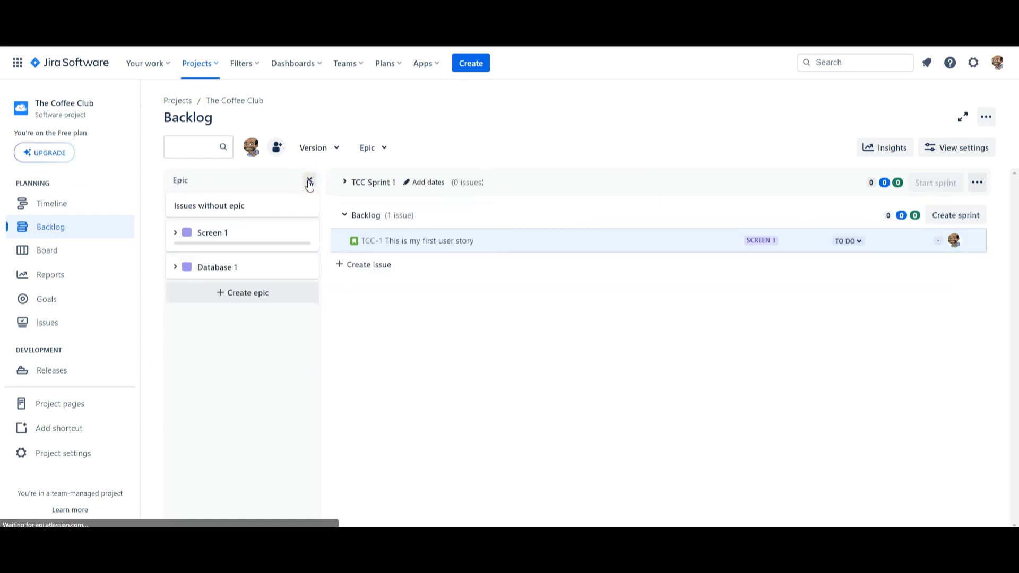
pyautogui.click(310, 181)
pyautogui.click(47, 250)
pyautogui.click(50, 227)
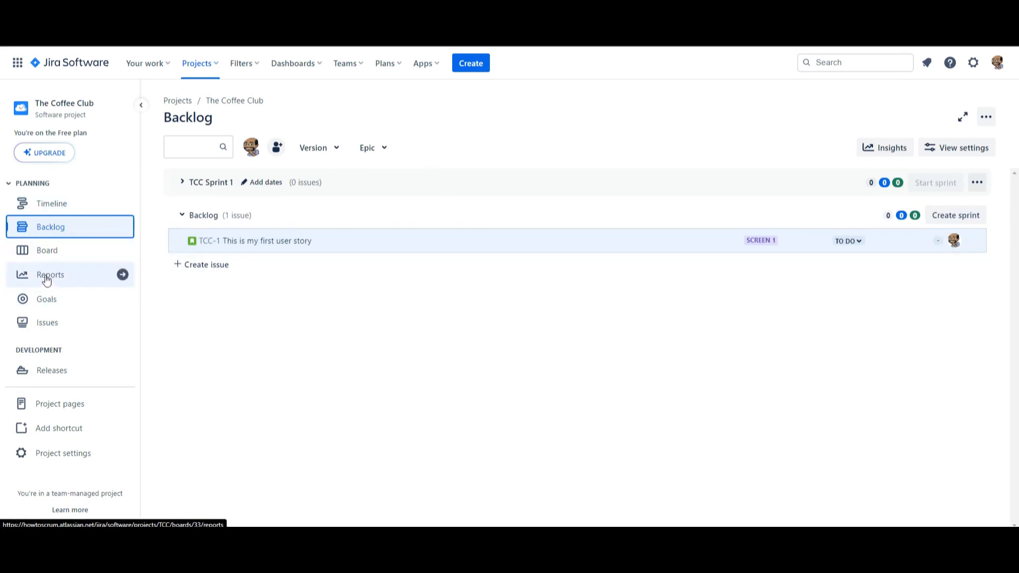
# Step: Open the configuration of the TCC board and go to its custom filters settings
pyautogui.click(47, 254)
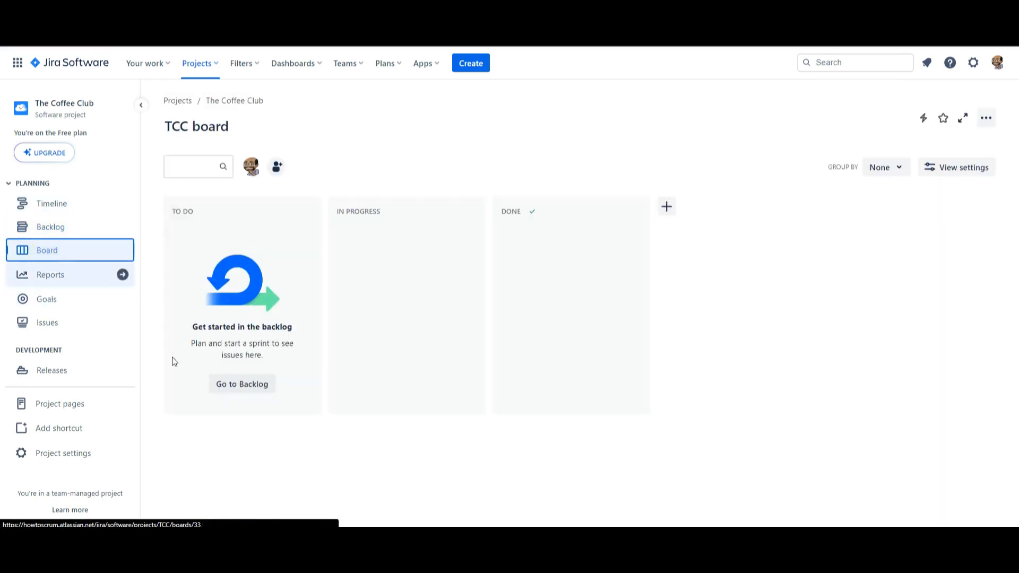
pyautogui.click(971, 167)
pyautogui.click(986, 118)
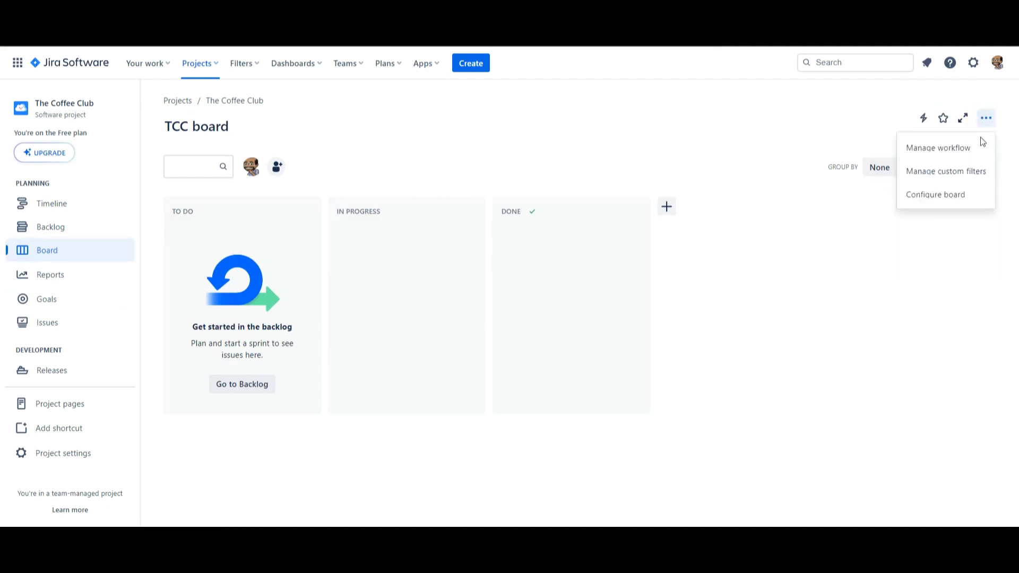
pyautogui.click(954, 196)
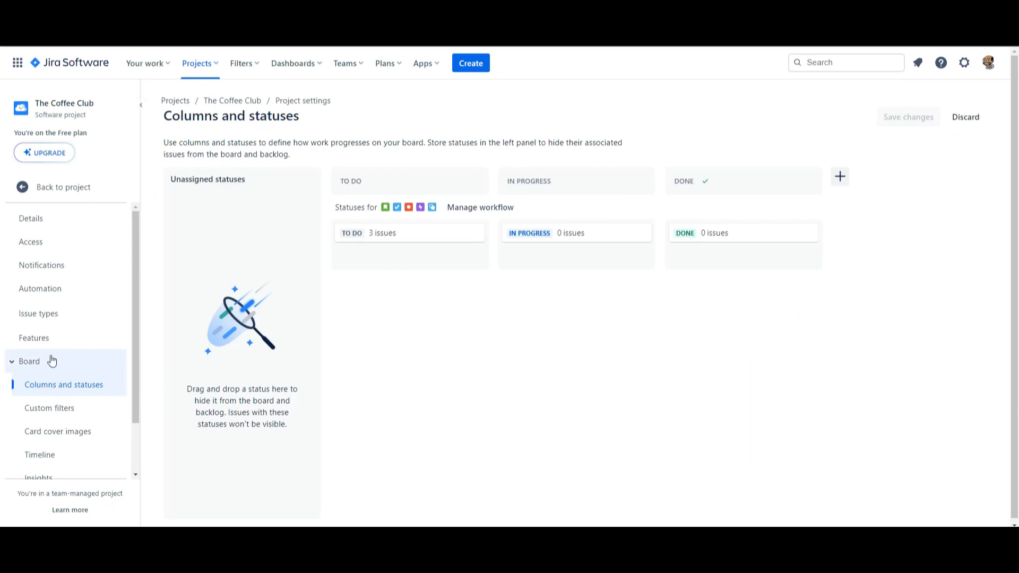
pyautogui.scroll(-2, 87, 430)
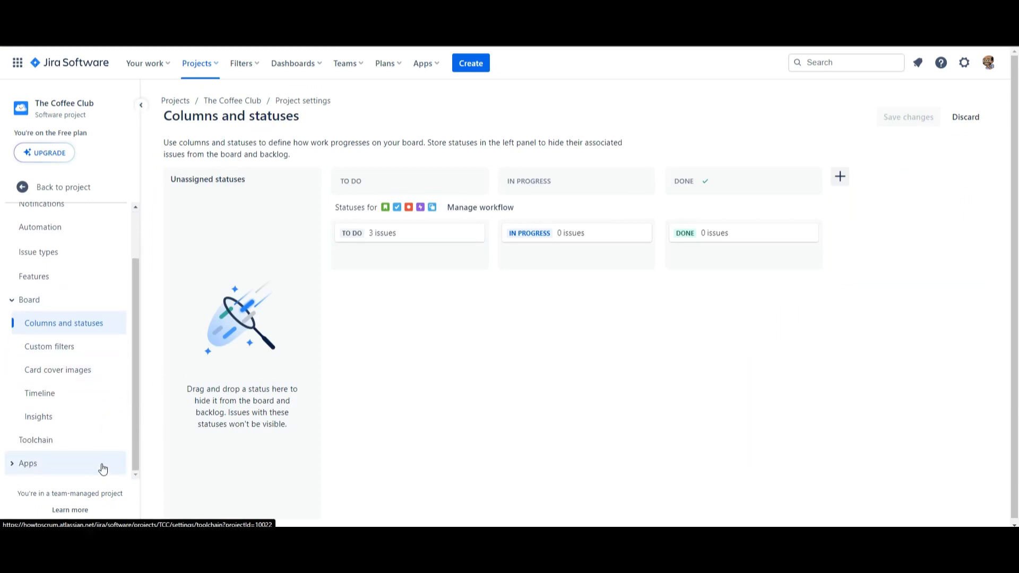
pyautogui.click(67, 354)
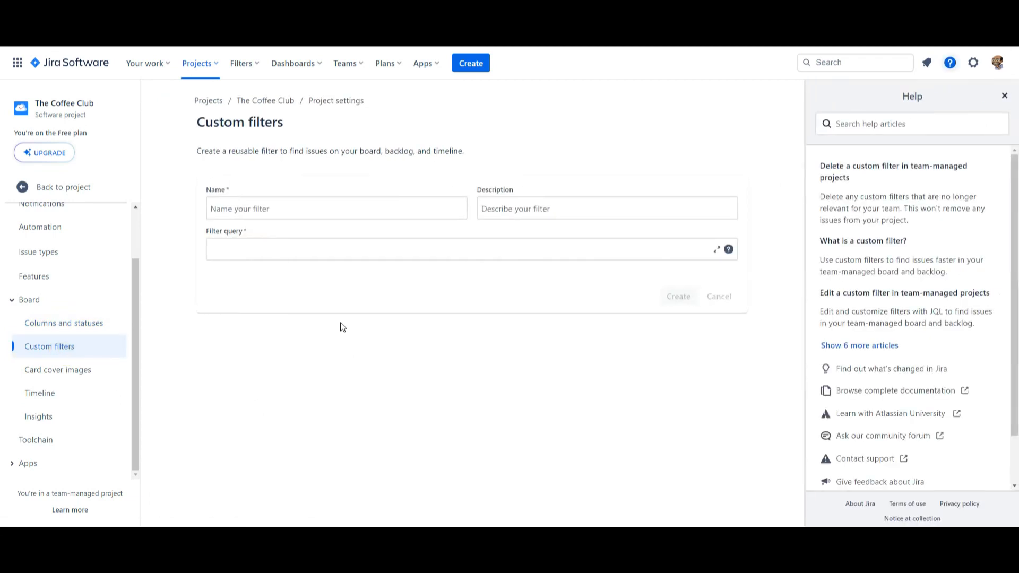
# Step: Name the new custom filter Left2Do and describe it as "All issues left to do"
pyautogui.click(250, 212)
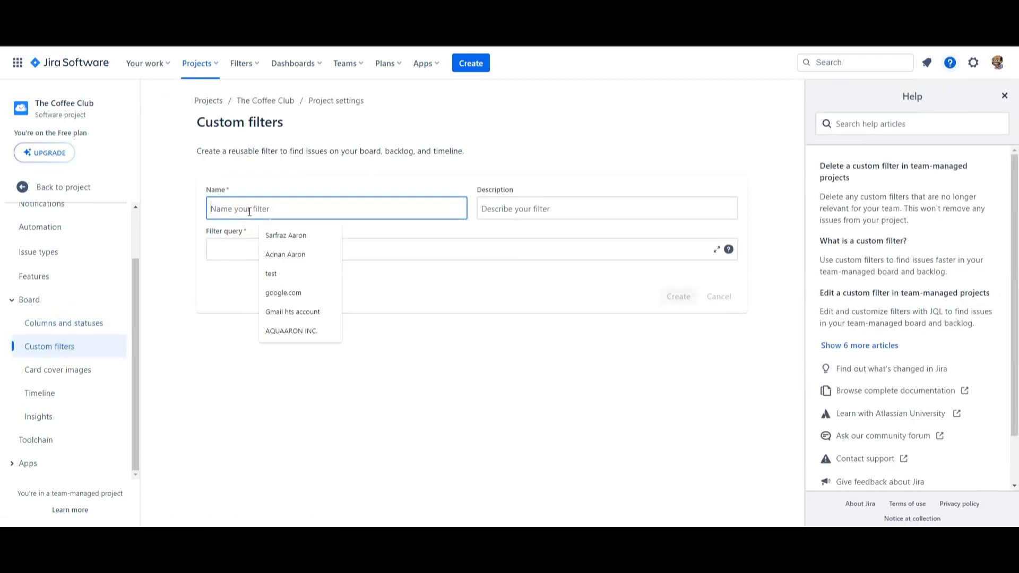
pyautogui.write('Left2Do')
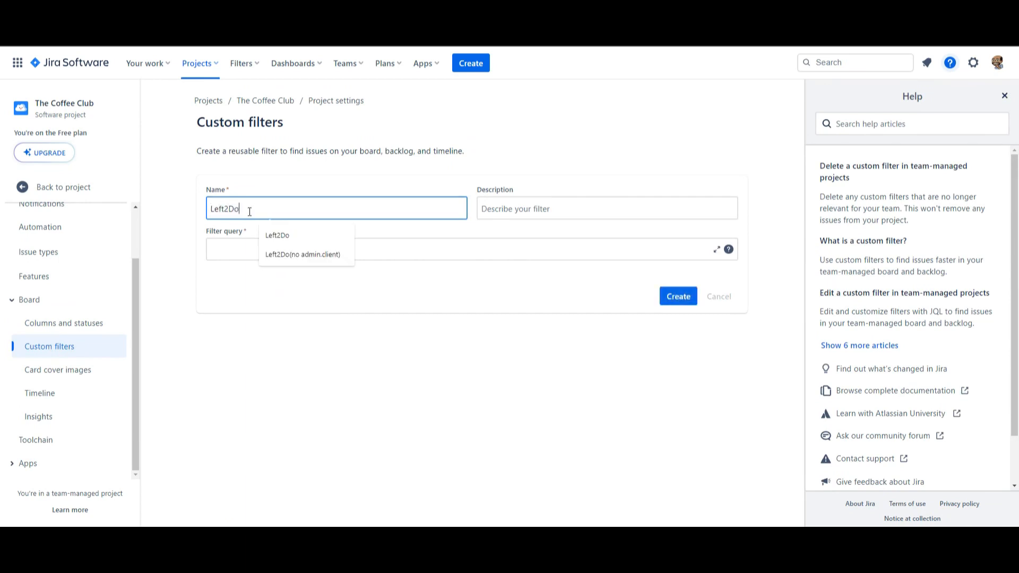
pyautogui.click(548, 209)
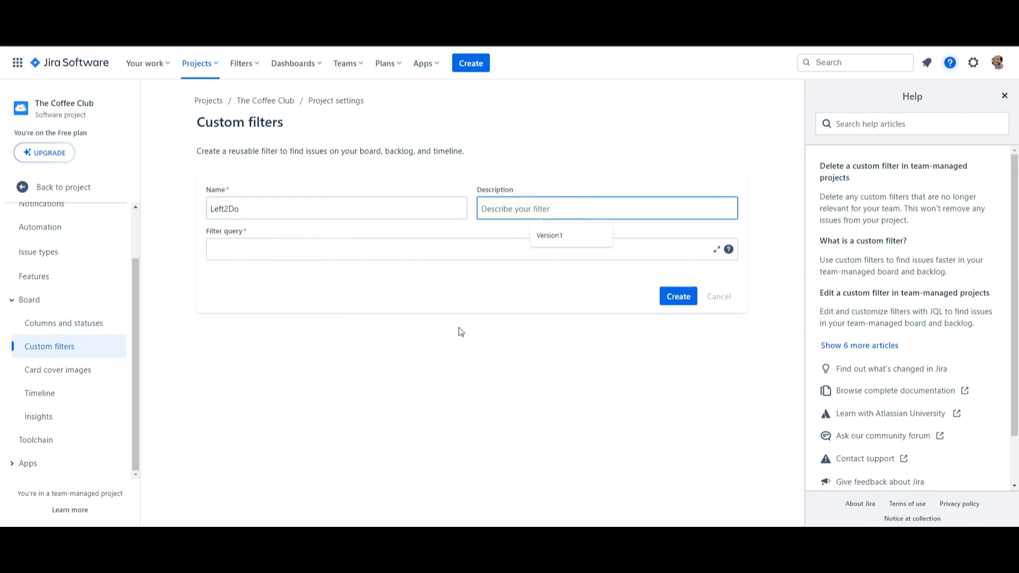
pyautogui.write('A')
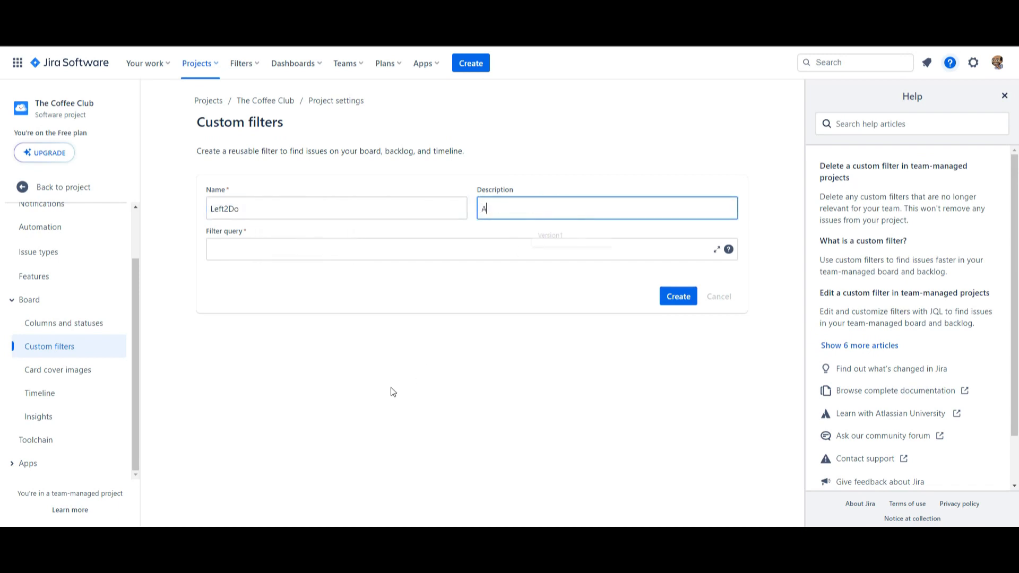
pyautogui.write('ll issues left to do')
# Step: Set the Left2Do filter's query to status != Done and create the custom filter
pyautogui.click(268, 250)
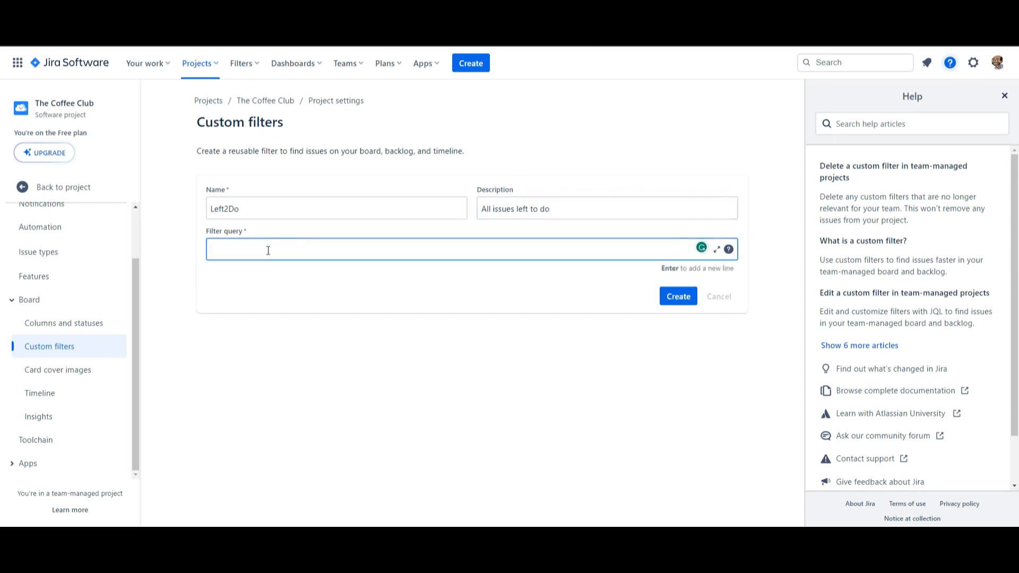
pyautogui.write('stat')
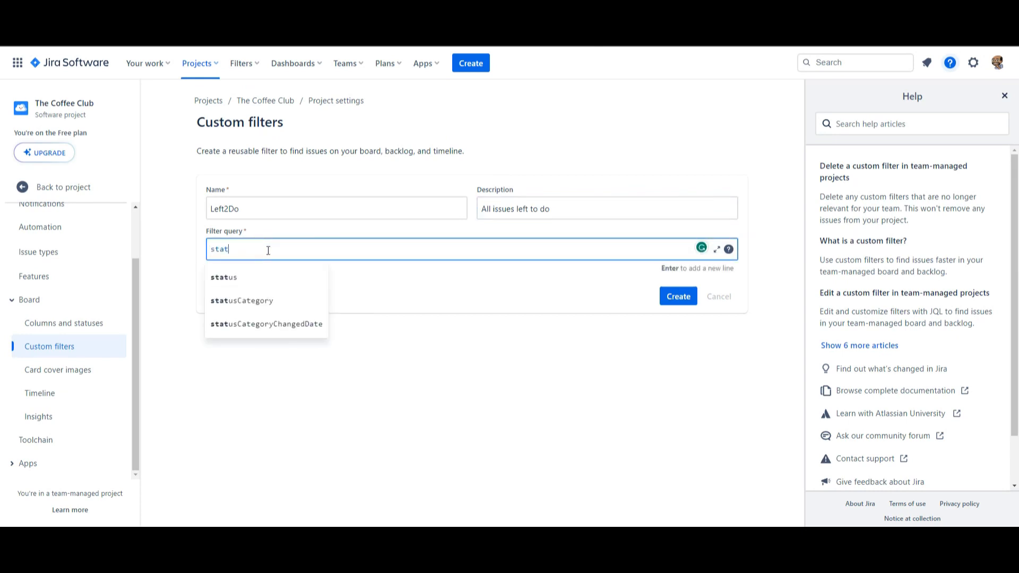
pyautogui.click(223, 279)
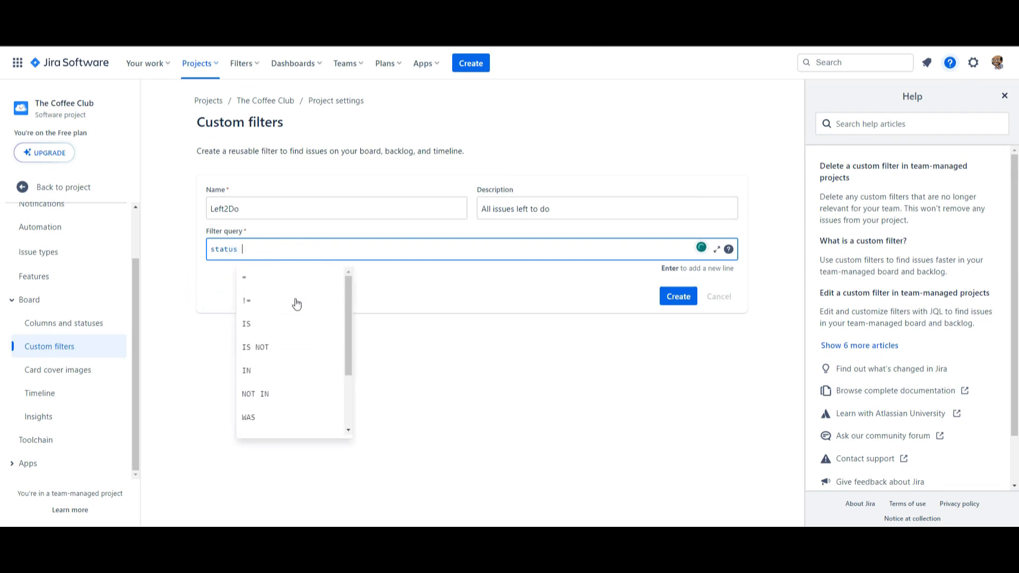
pyautogui.click(268, 307)
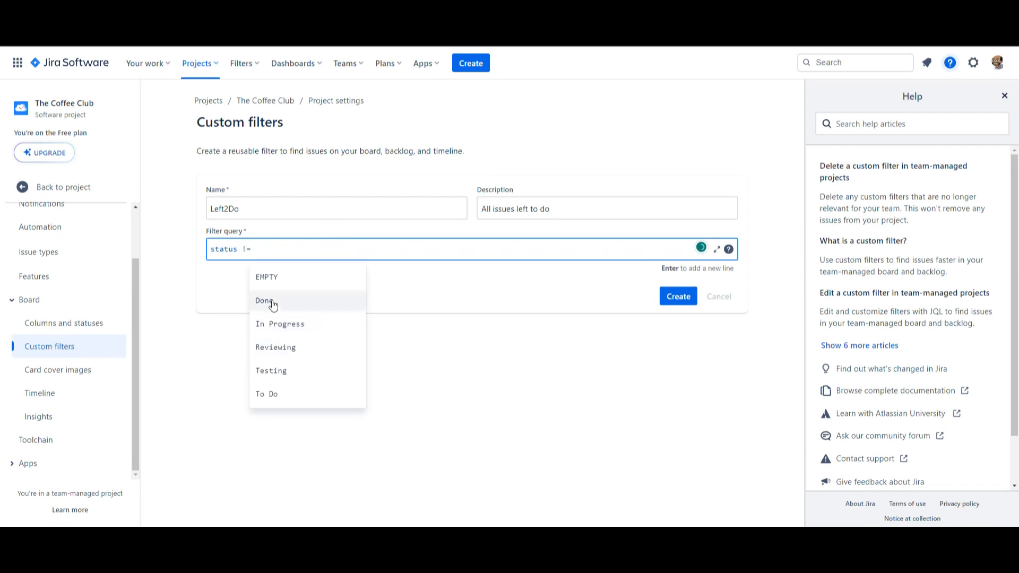
pyautogui.click(273, 304)
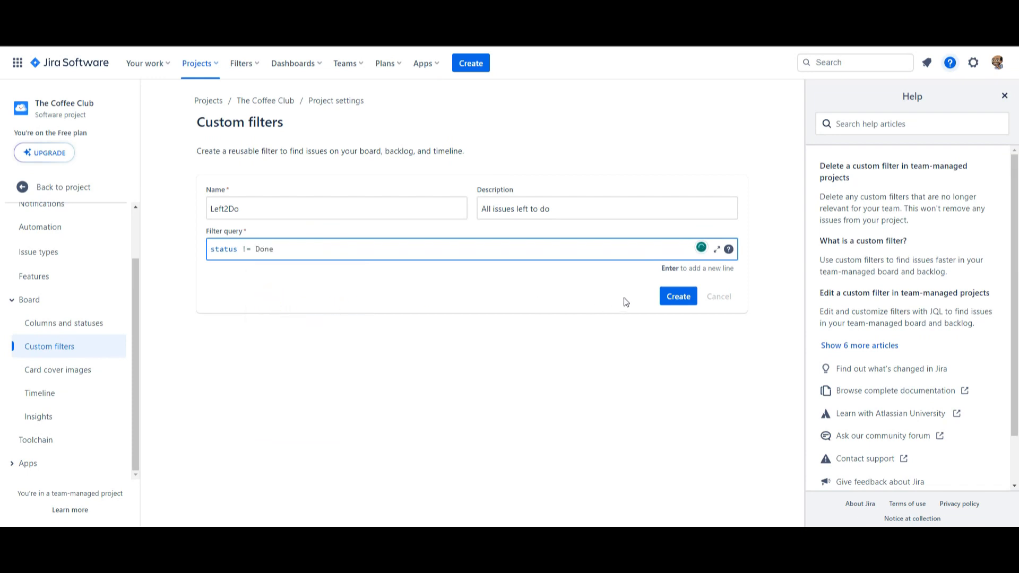
pyautogui.click(681, 299)
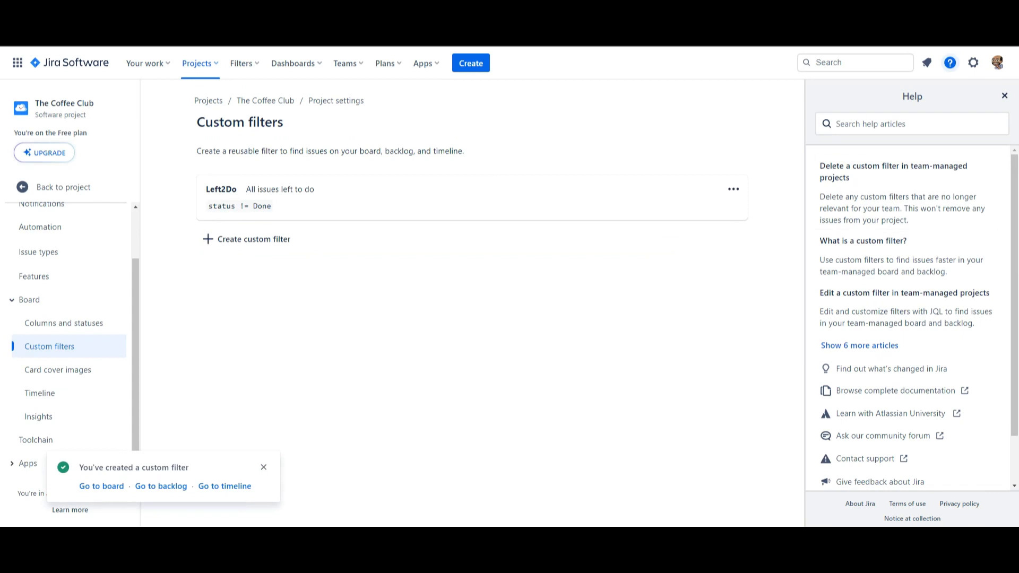
# Step: Close the help pane, return to the project's backlog and apply the Left2Do custom filter to it
pyautogui.click(1004, 95)
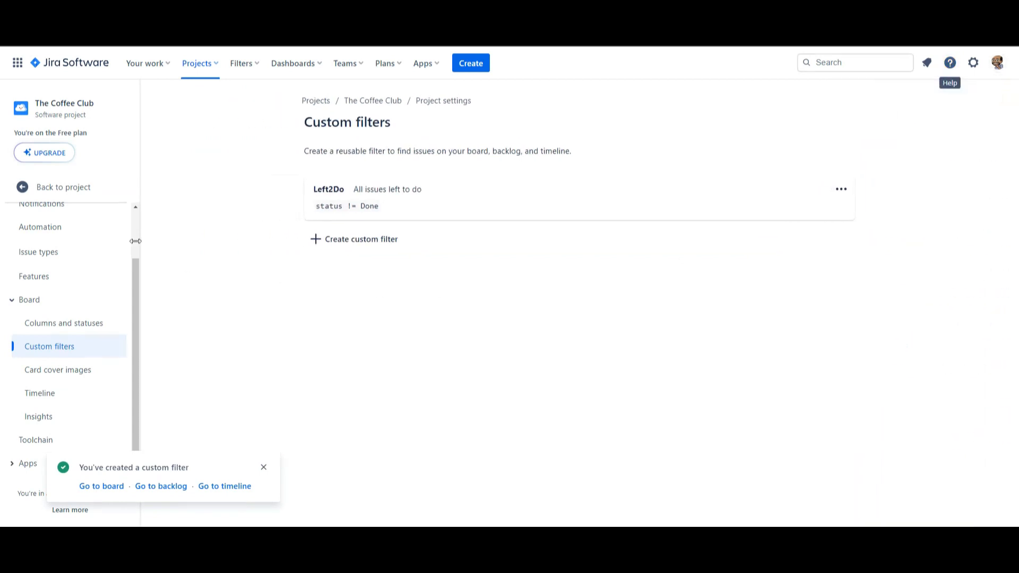
pyautogui.click(53, 191)
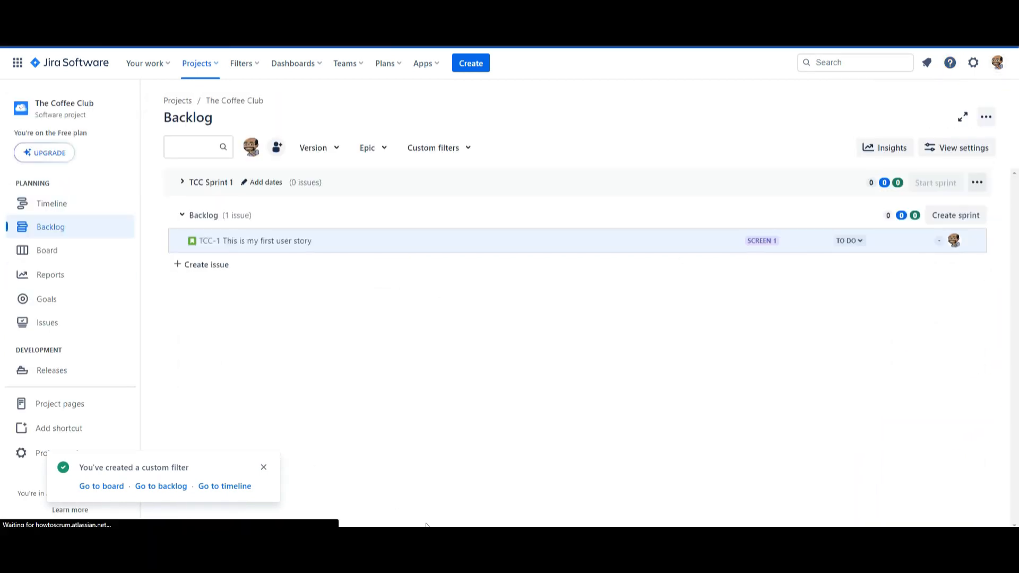
pyautogui.click(469, 150)
pyautogui.click(417, 176)
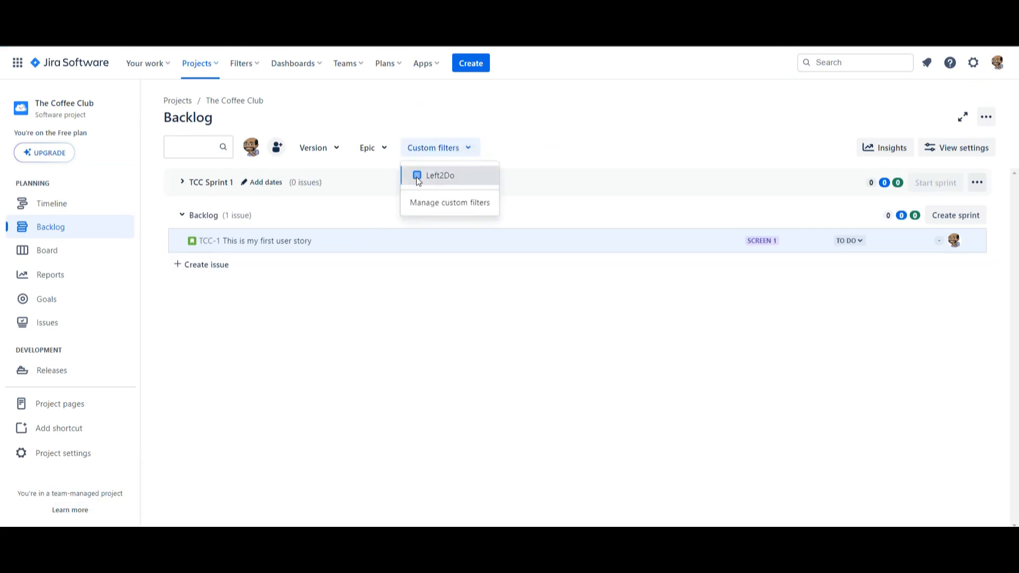
pyautogui.click(566, 380)
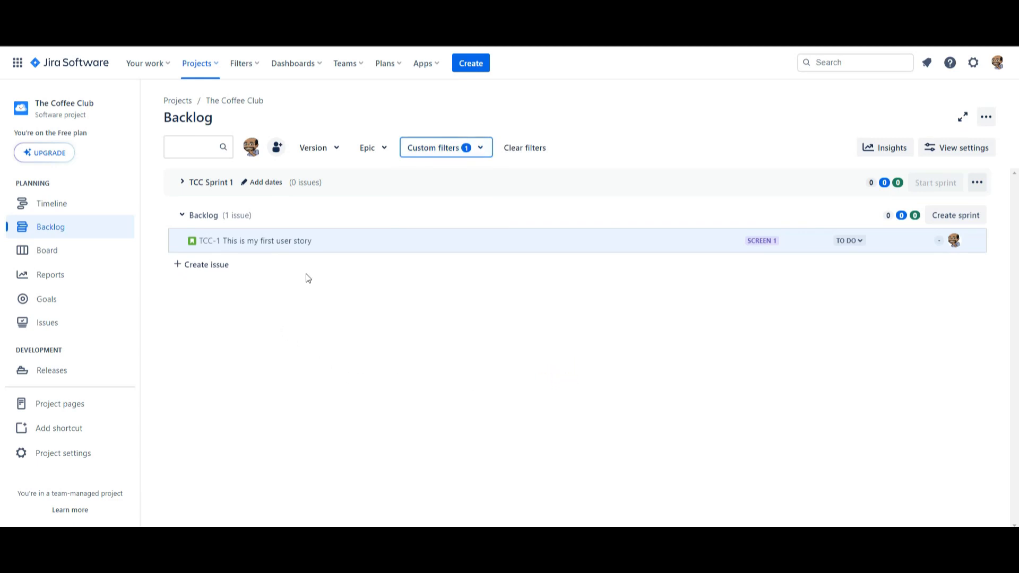
# Step: Review the custom filter selection in the backlog and clear all applied filters
pyautogui.click(470, 150)
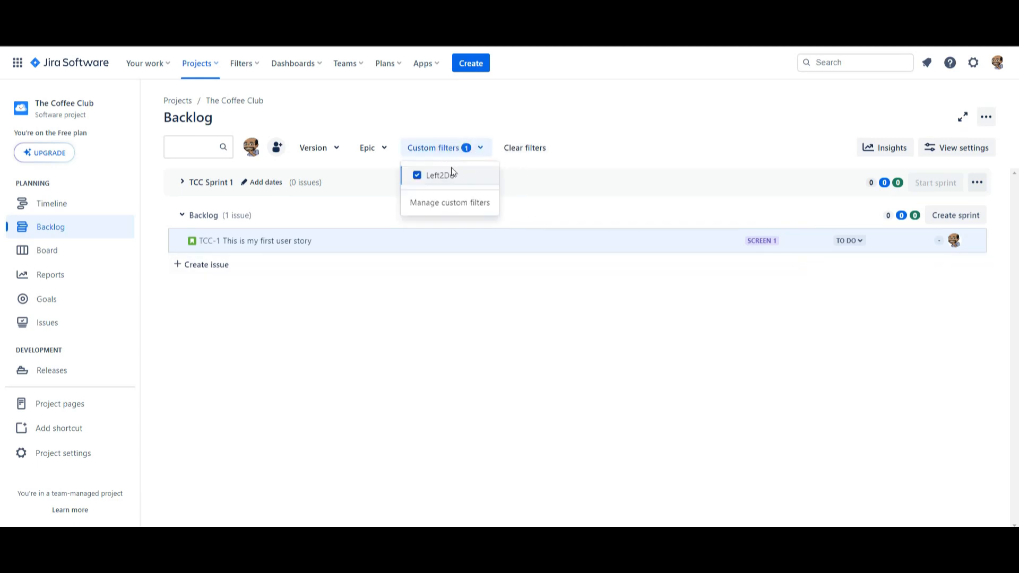
pyautogui.click(412, 329)
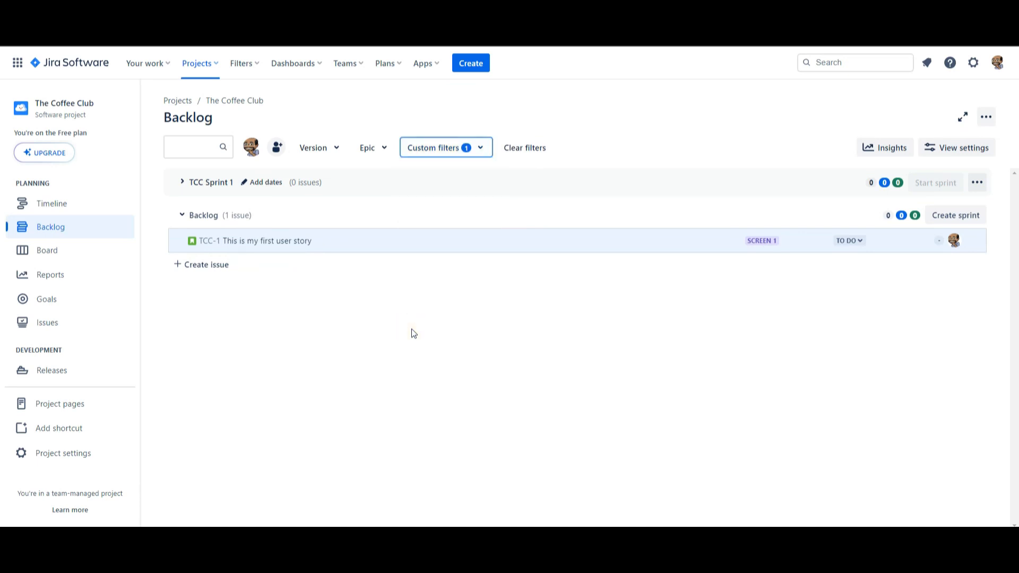
pyautogui.click(518, 151)
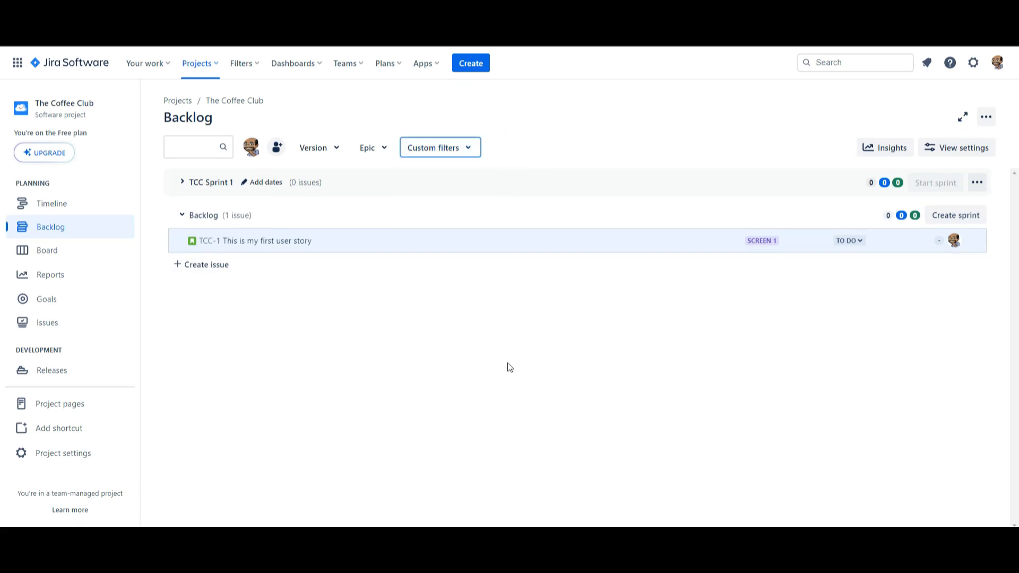